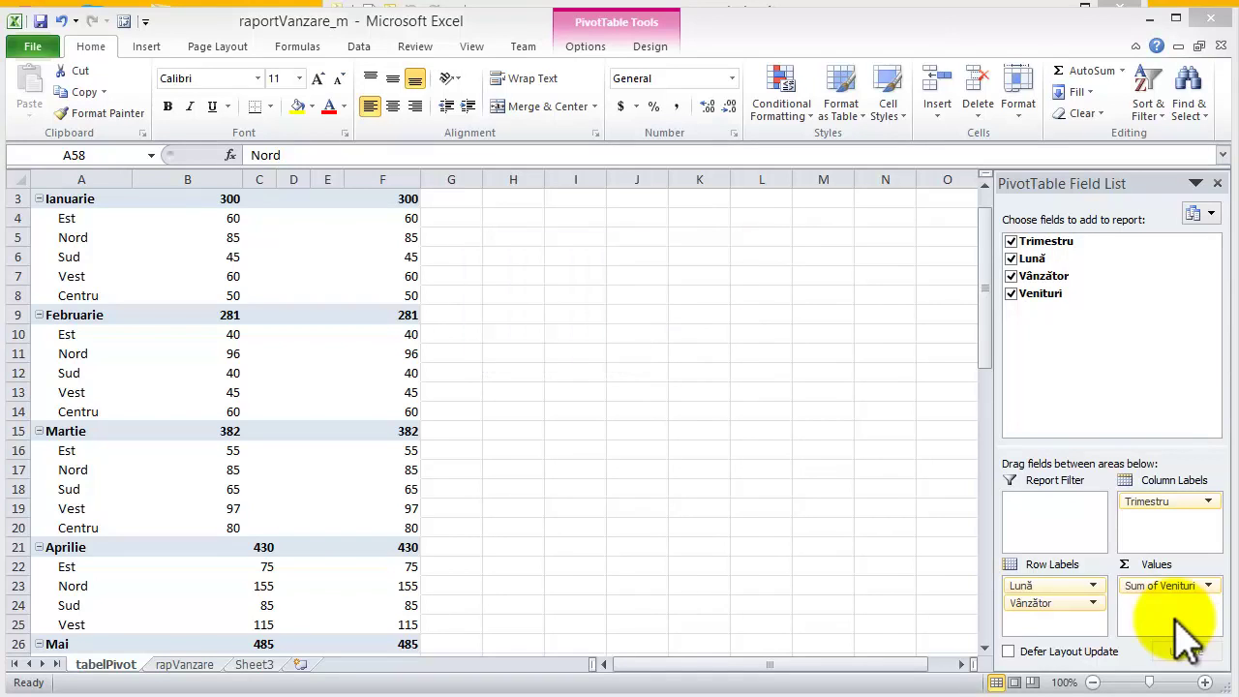
Replace the PivotTable1 name with raportVanzare in the PivotTable Name box
click(584, 48)
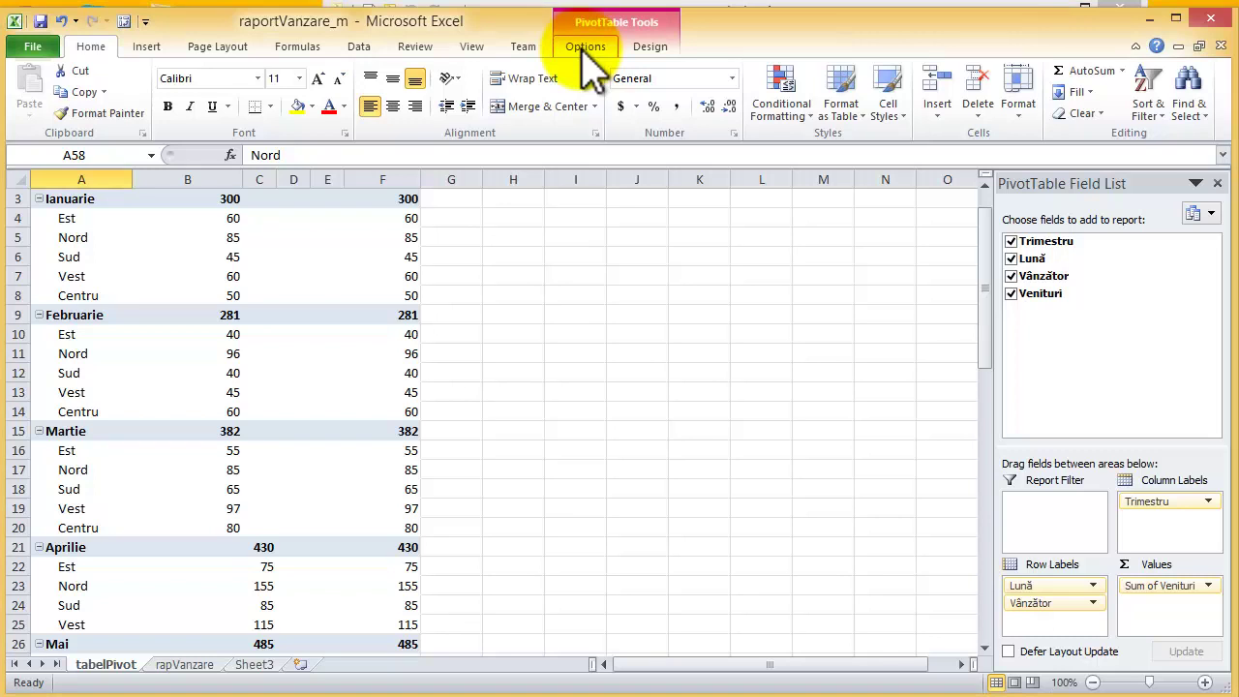
click(583, 49)
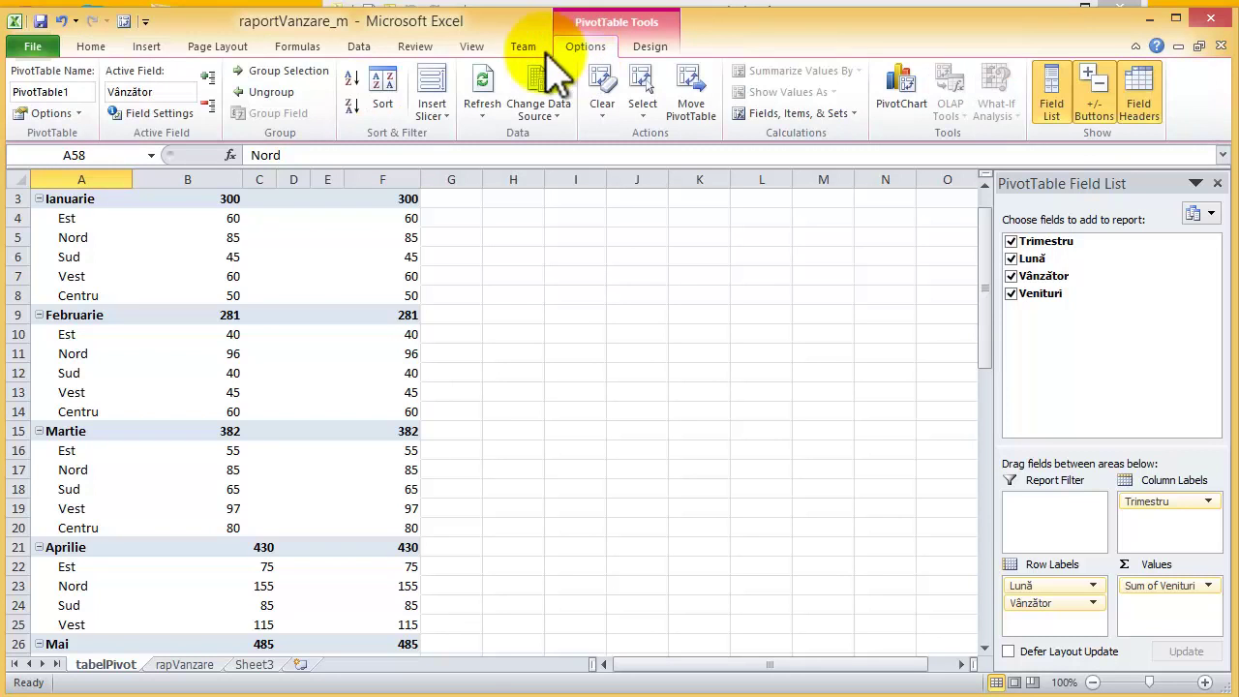
click(90, 92)
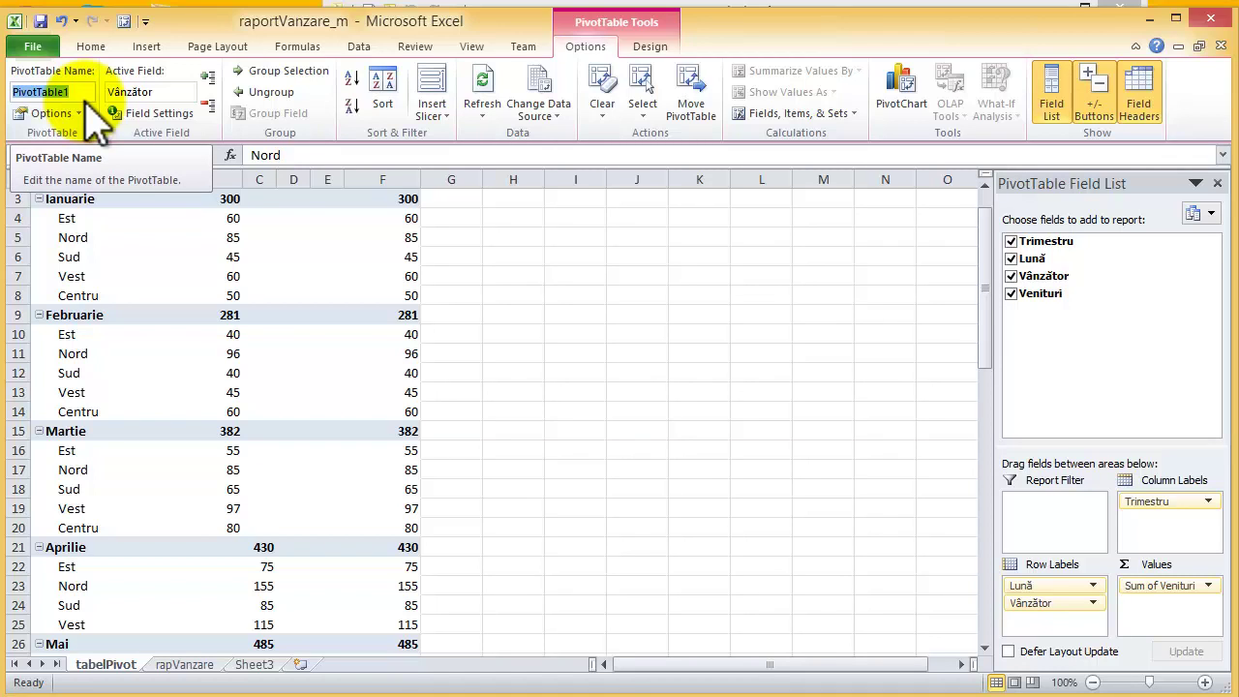
text(rapo)
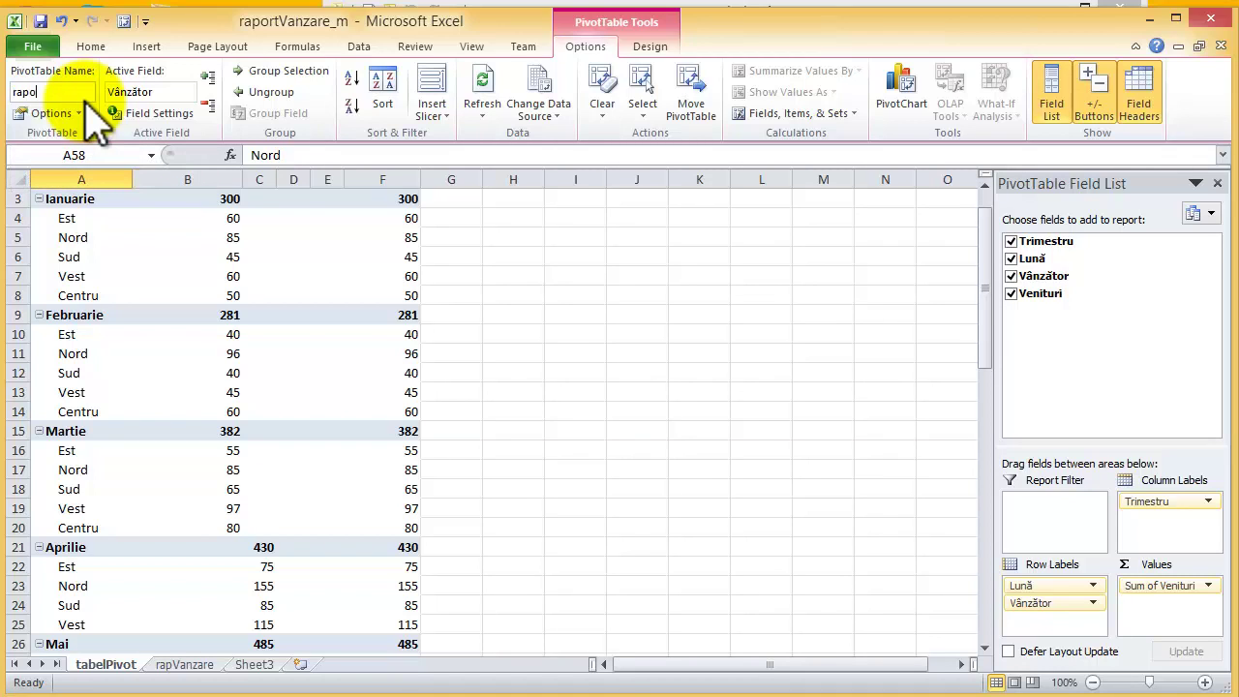
text(rt)
text(Van)
key(BackSpace)
text(nzare)
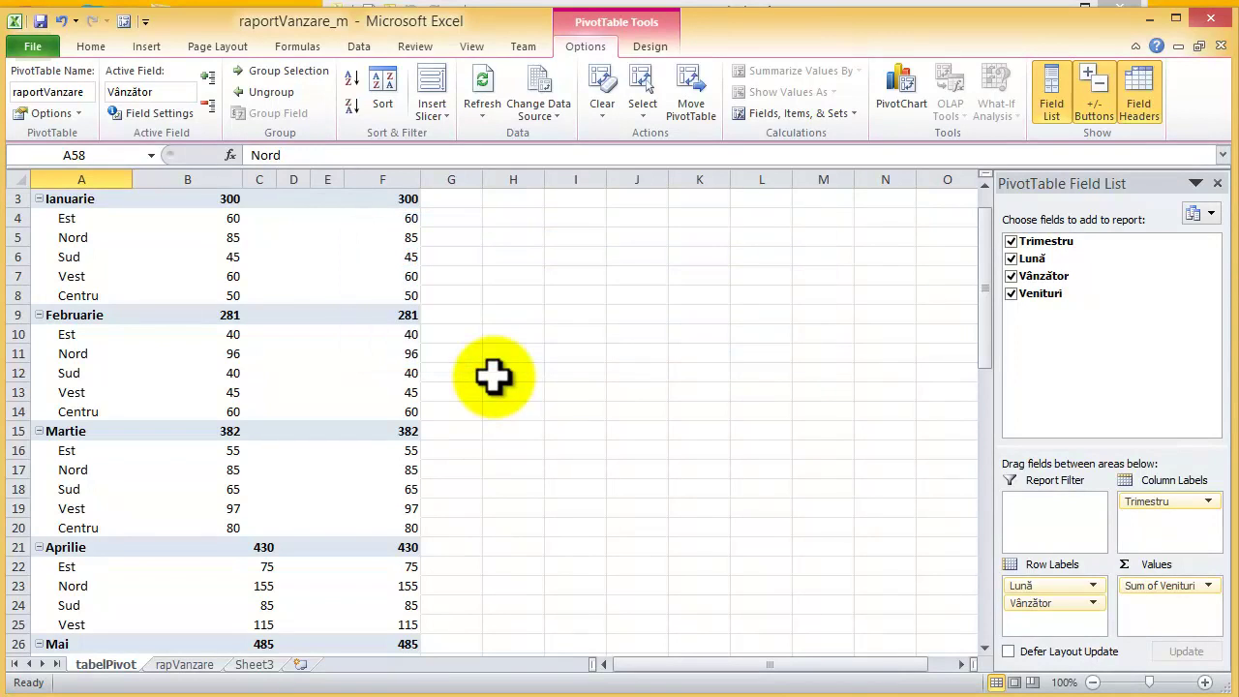
click(985, 187)
click(986, 186)
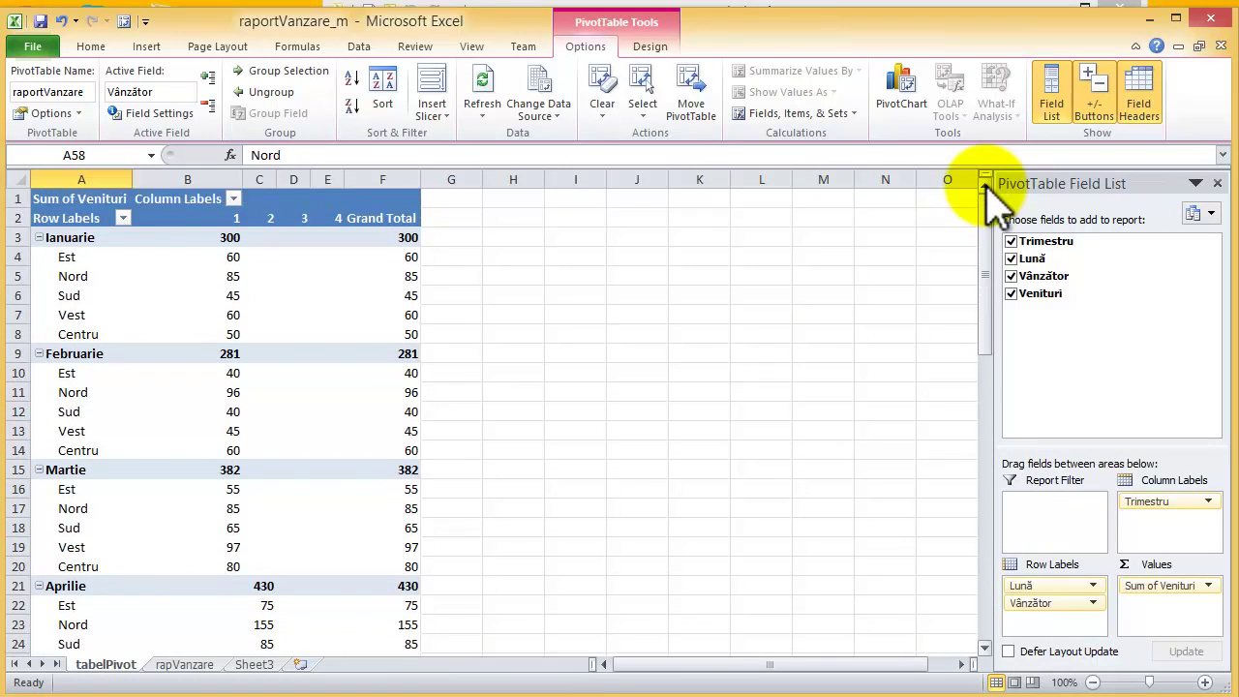
click(92, 48)
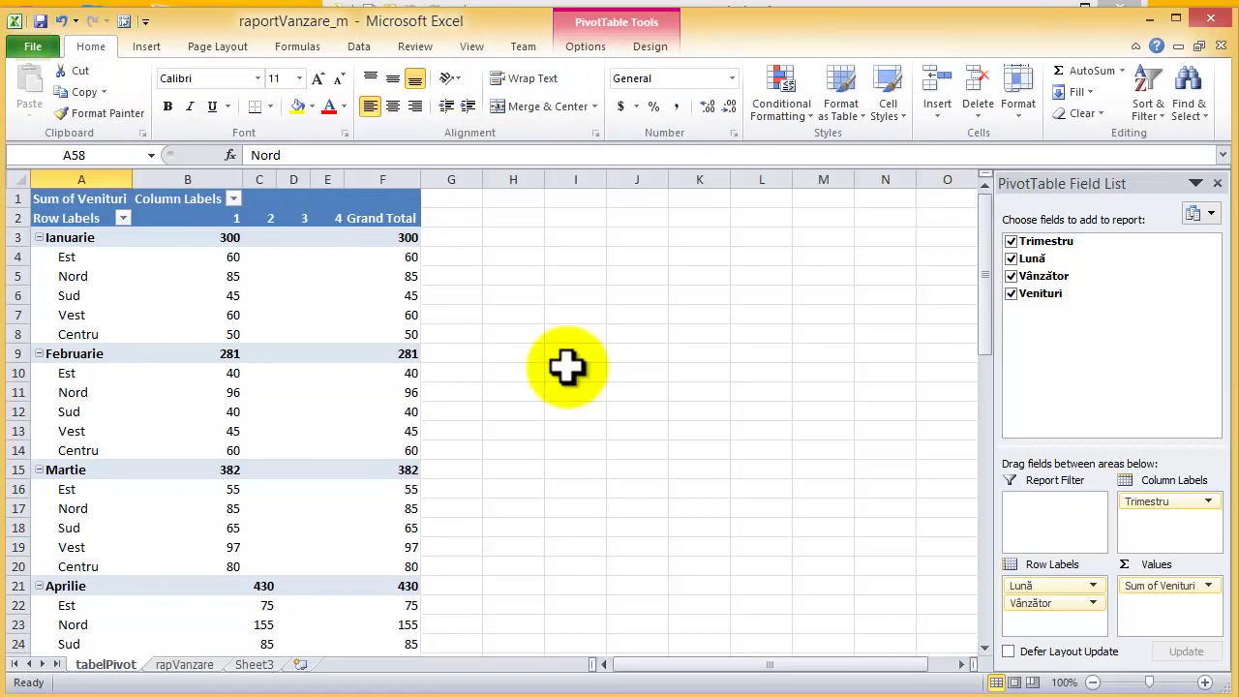
click(585, 46)
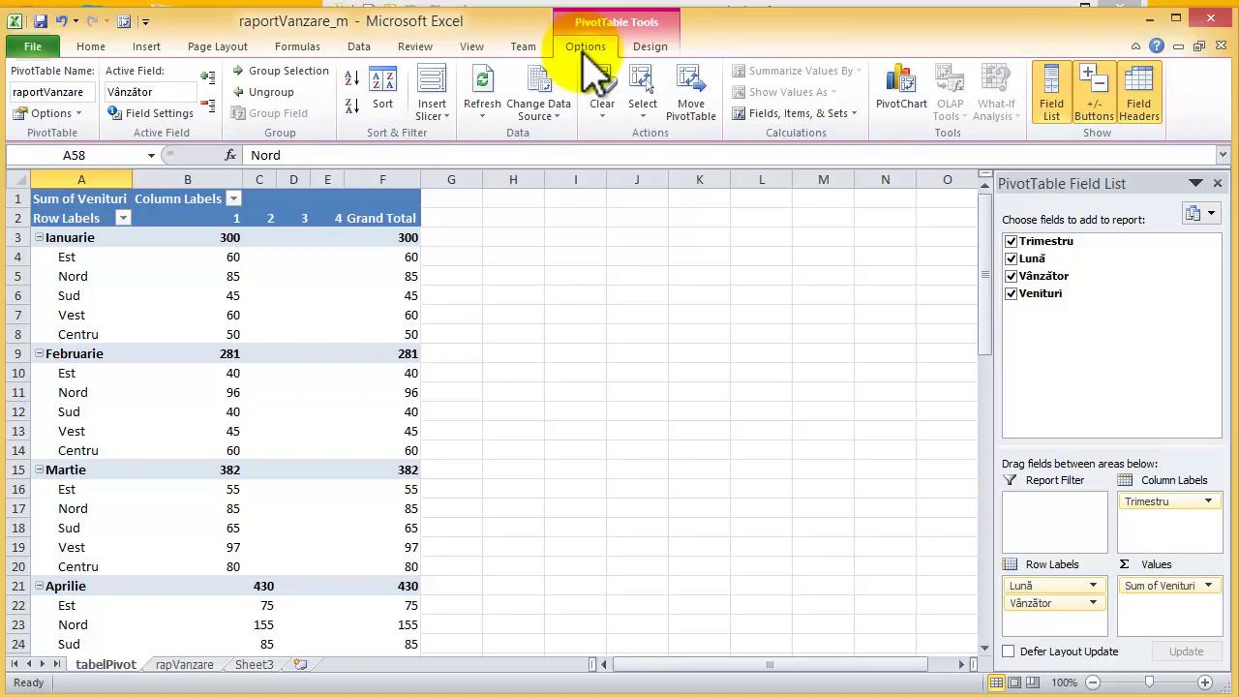
click(604, 114)
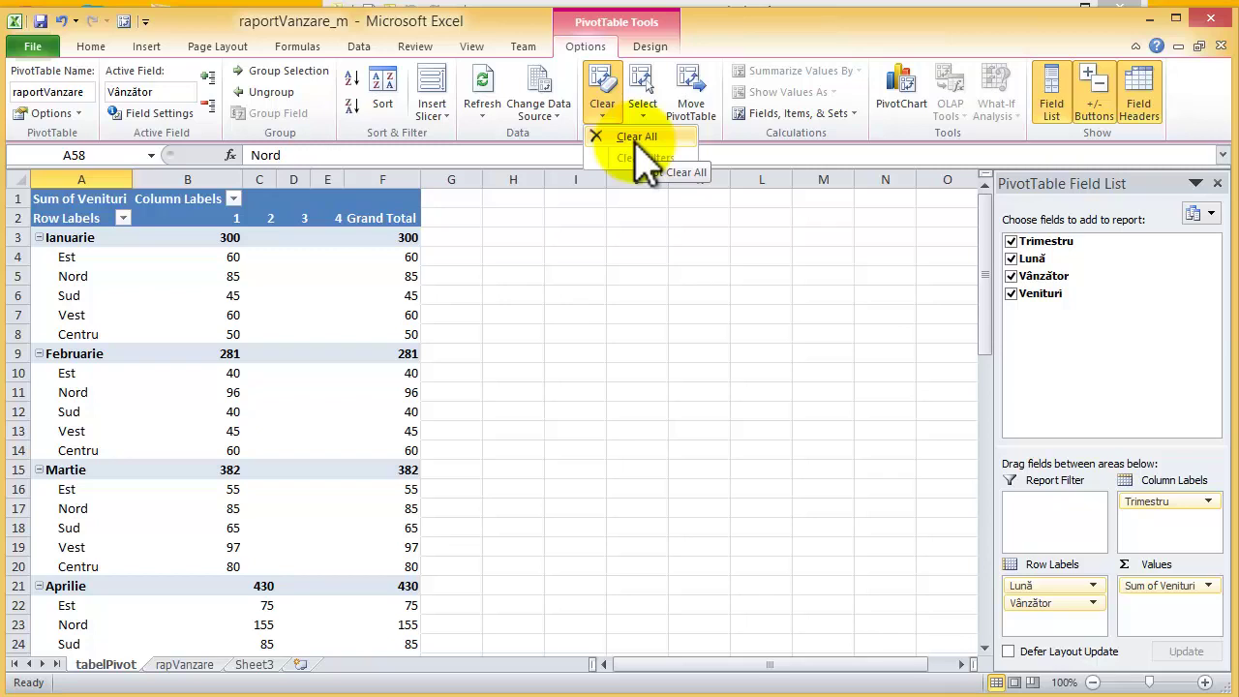
click(637, 137)
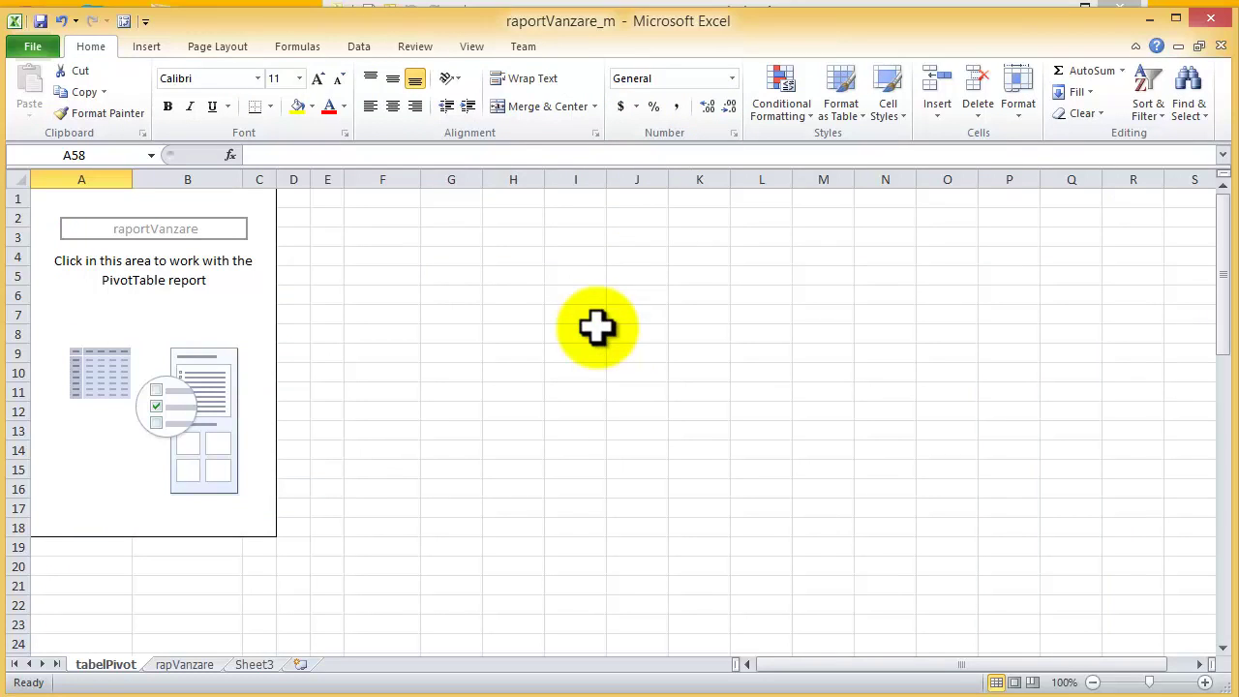
click(62, 23)
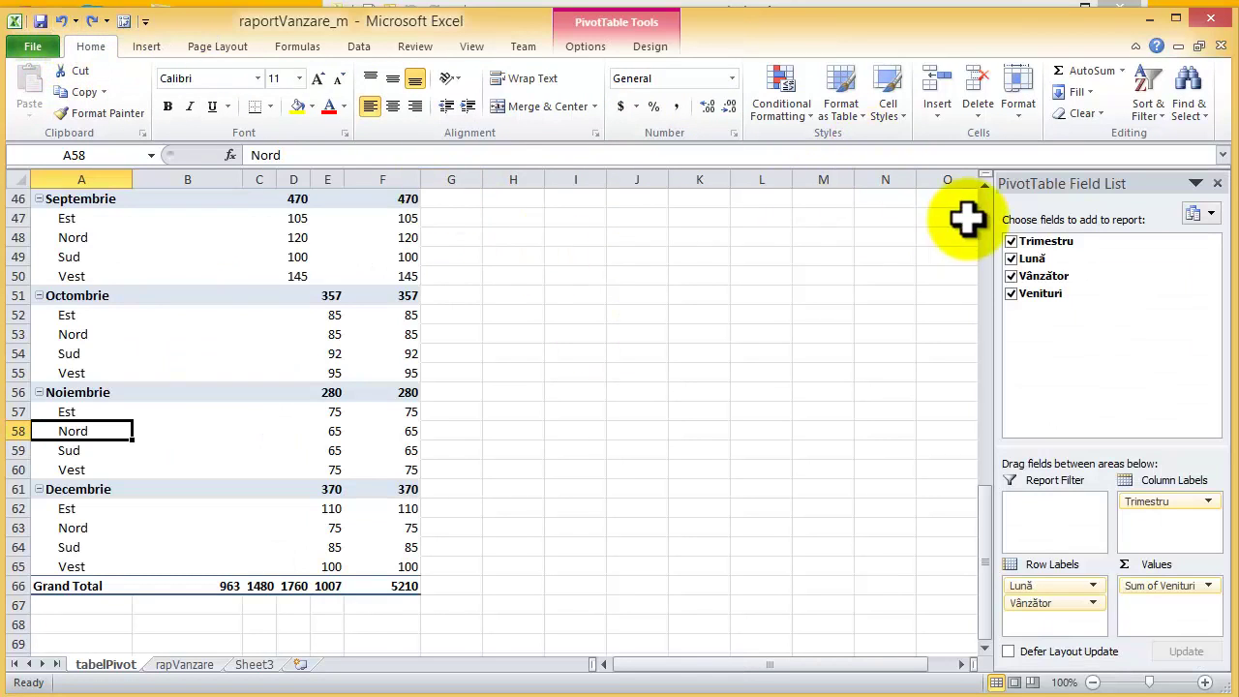
Select the entire raportVanzare PivotTable and copy it with Ctrl+C
scroll(987, 205, up, 15)
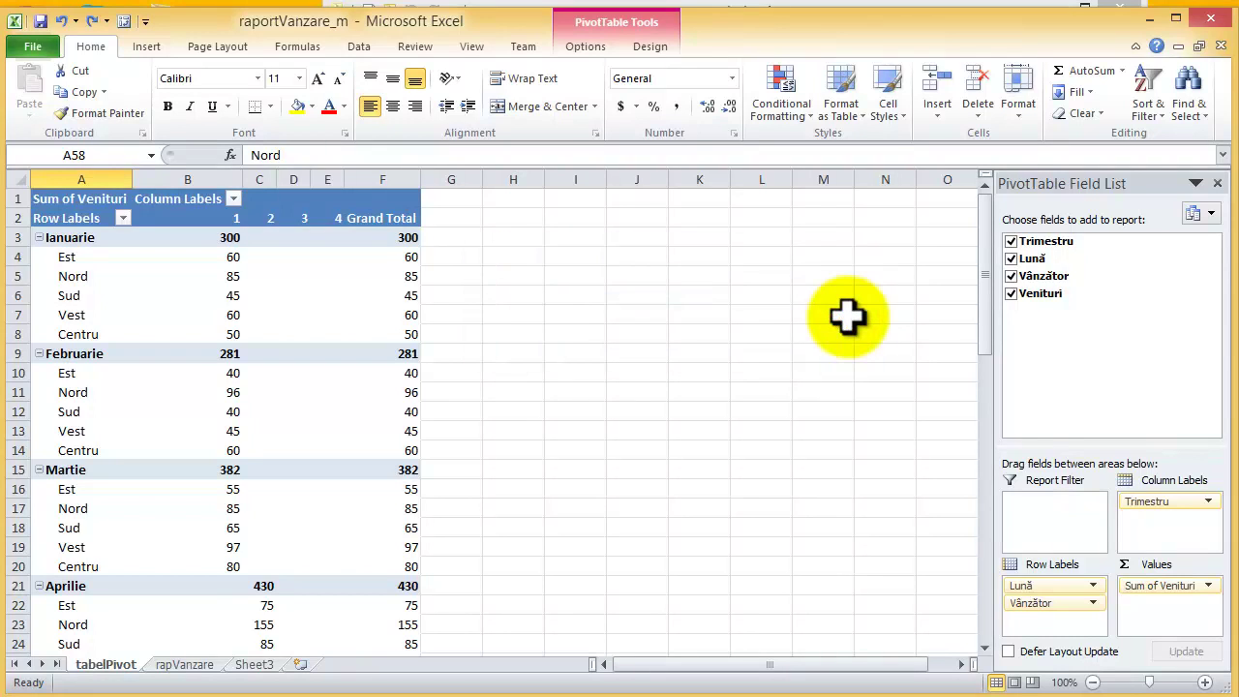
click(586, 47)
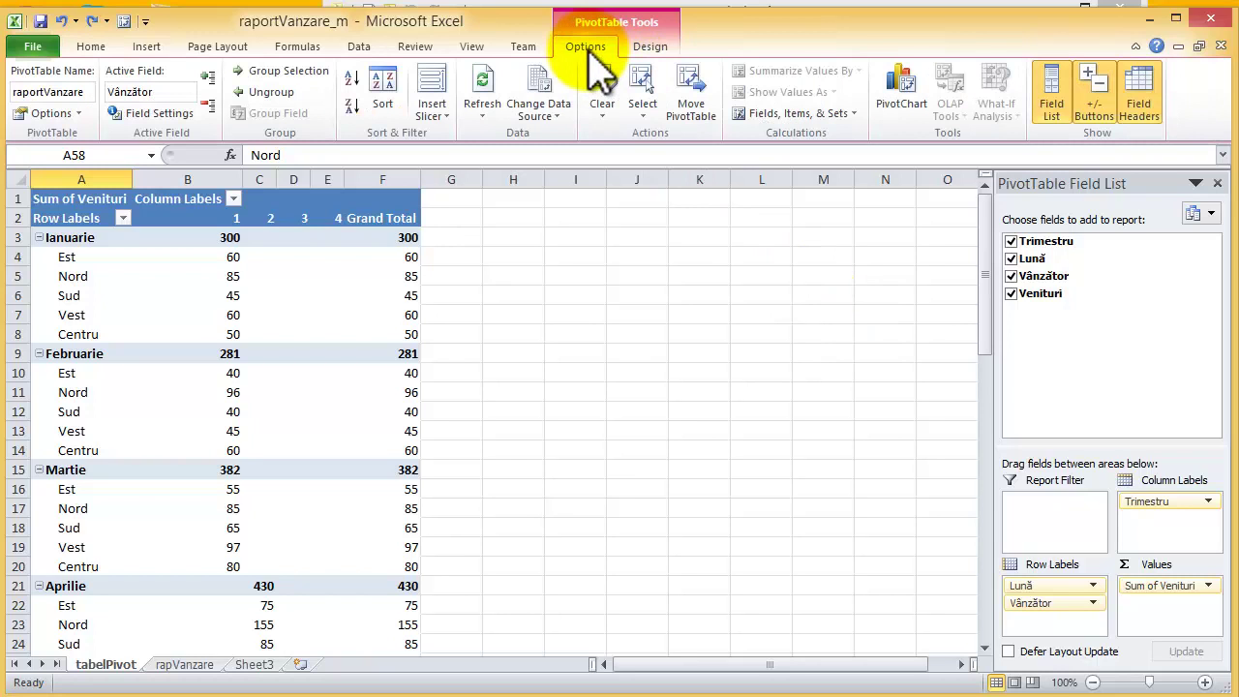
click(645, 116)
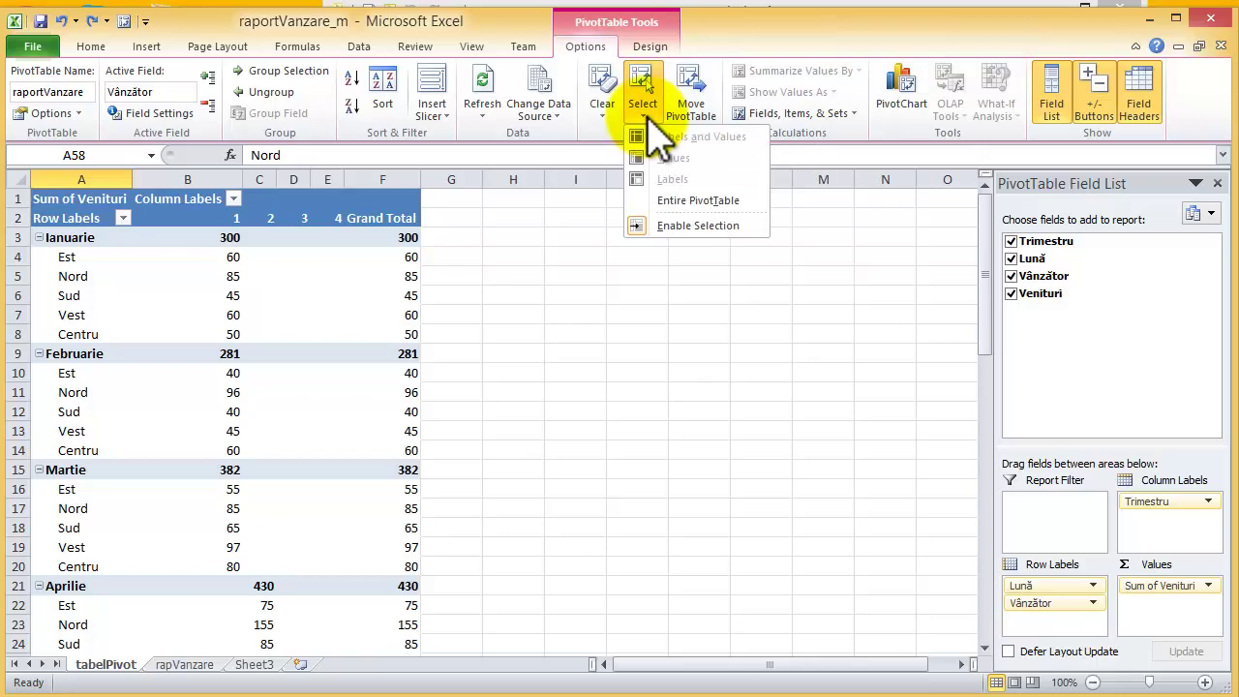
click(697, 201)
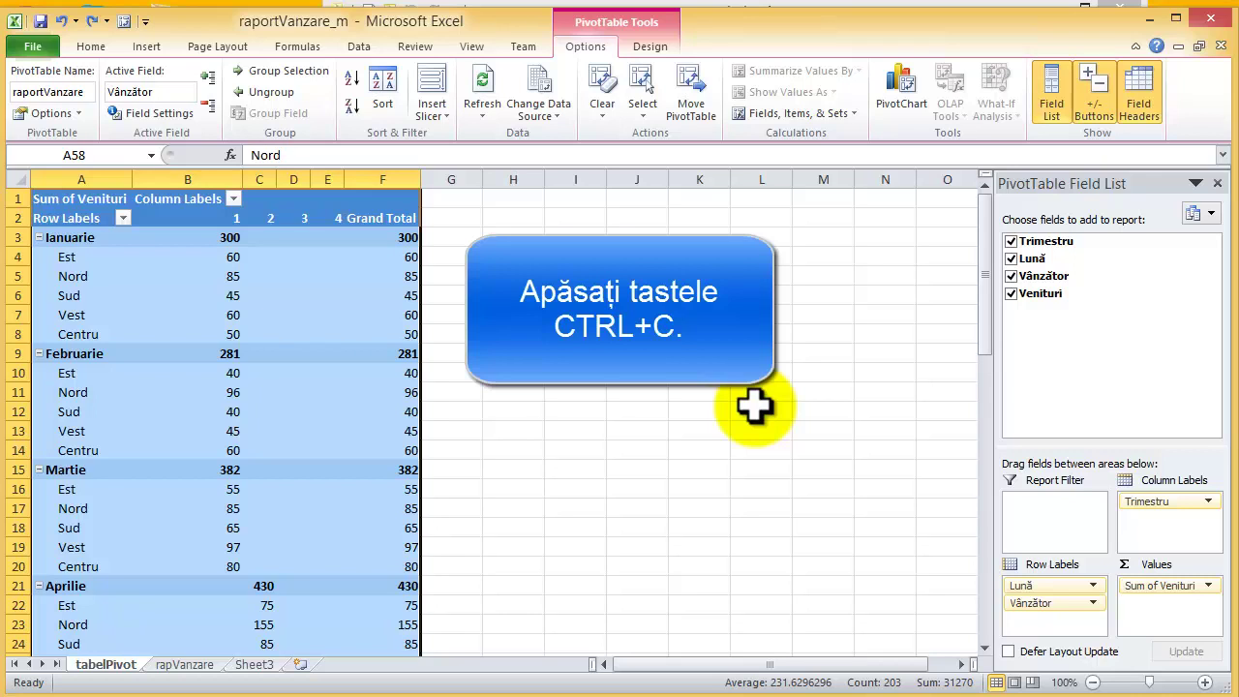
key(ctrl+c)
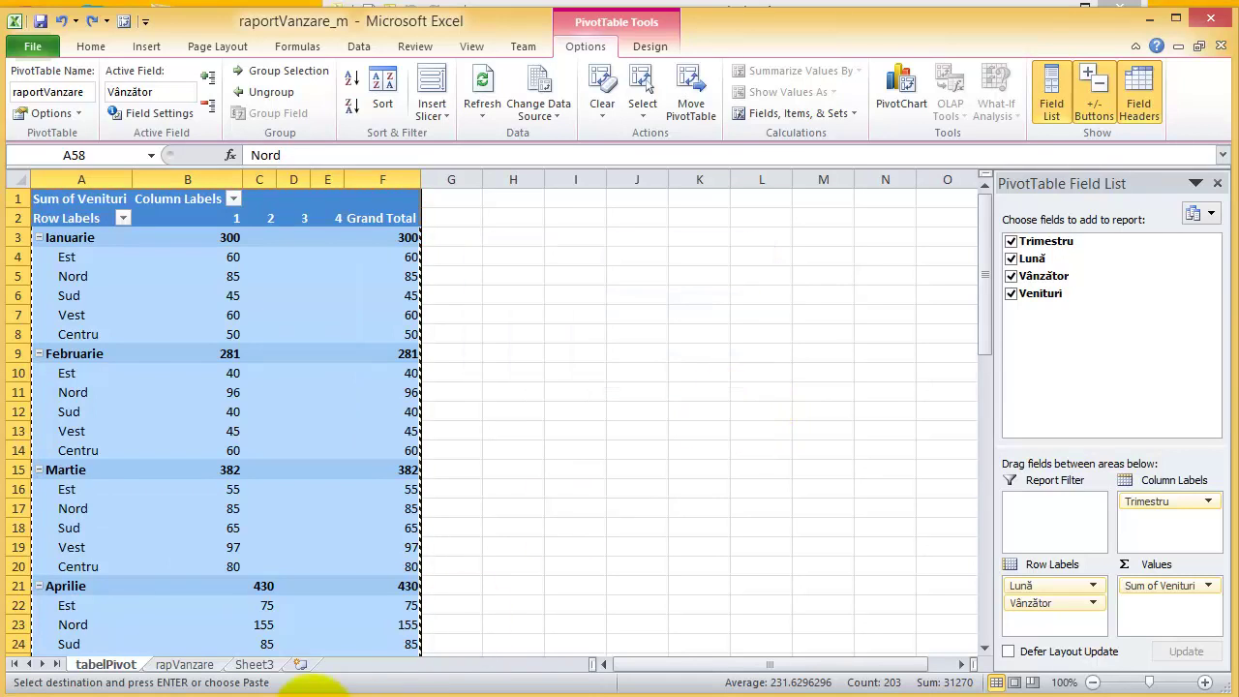
Paste the PivotTable copy into cell A3 of Sheet3
click(263, 666)
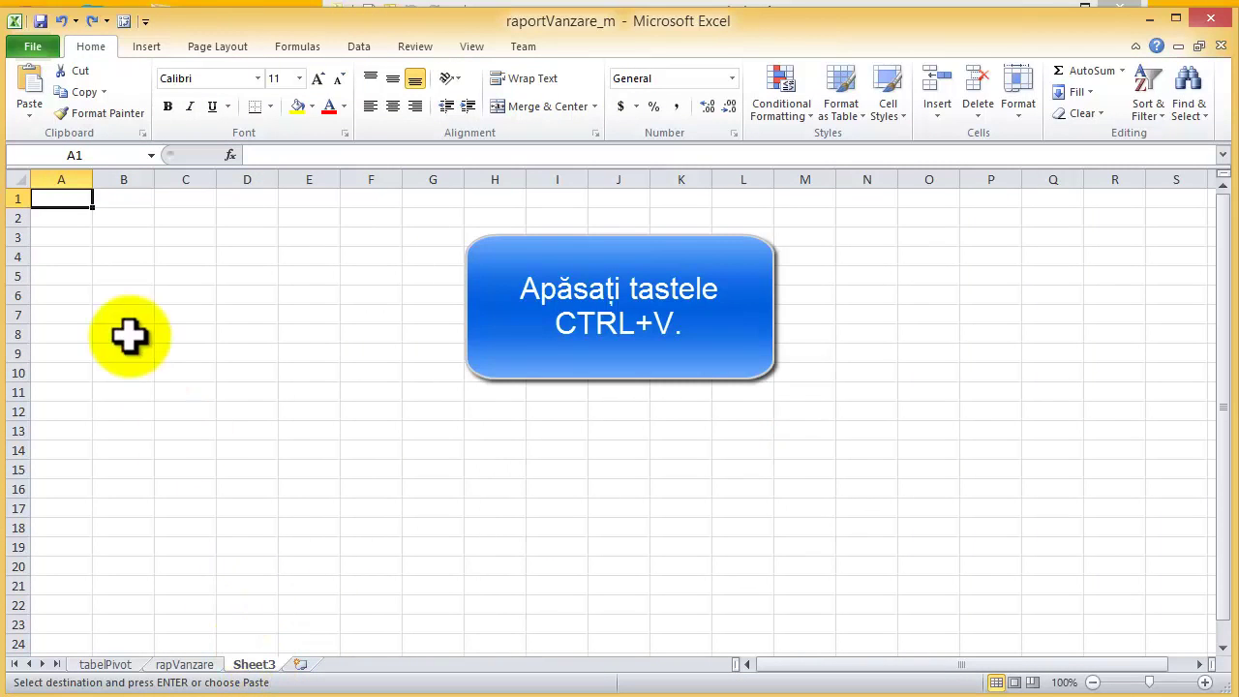
click(77, 237)
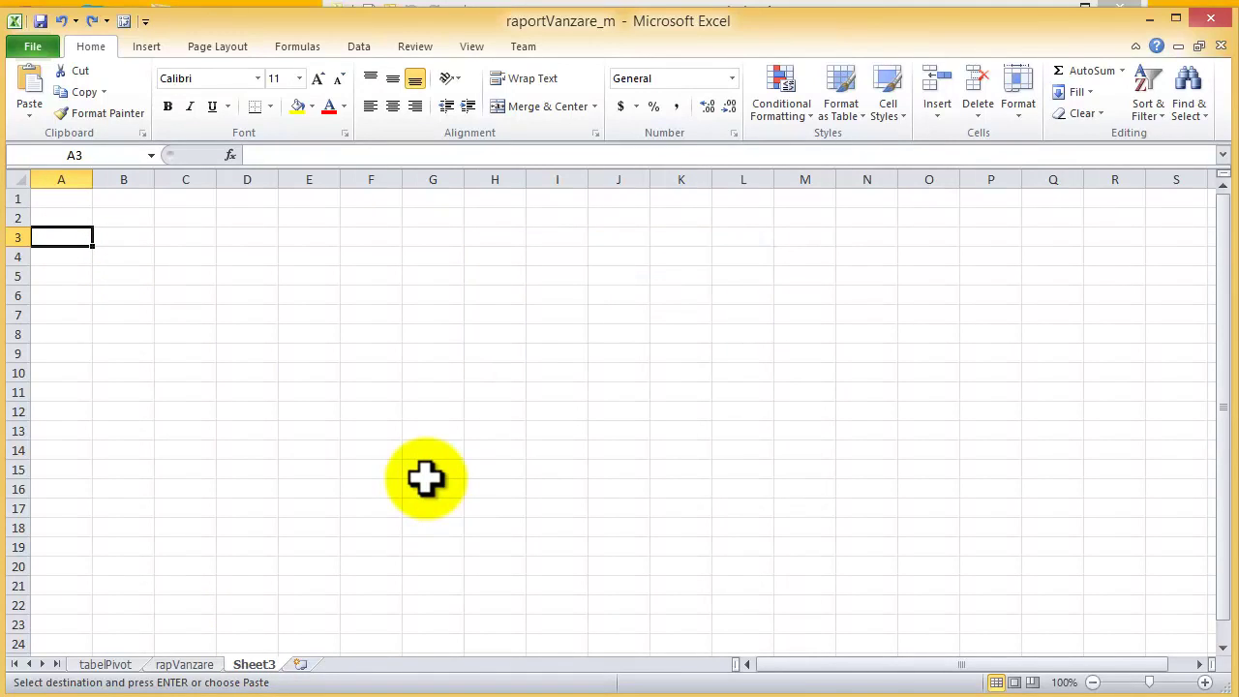
key(ctrl+v)
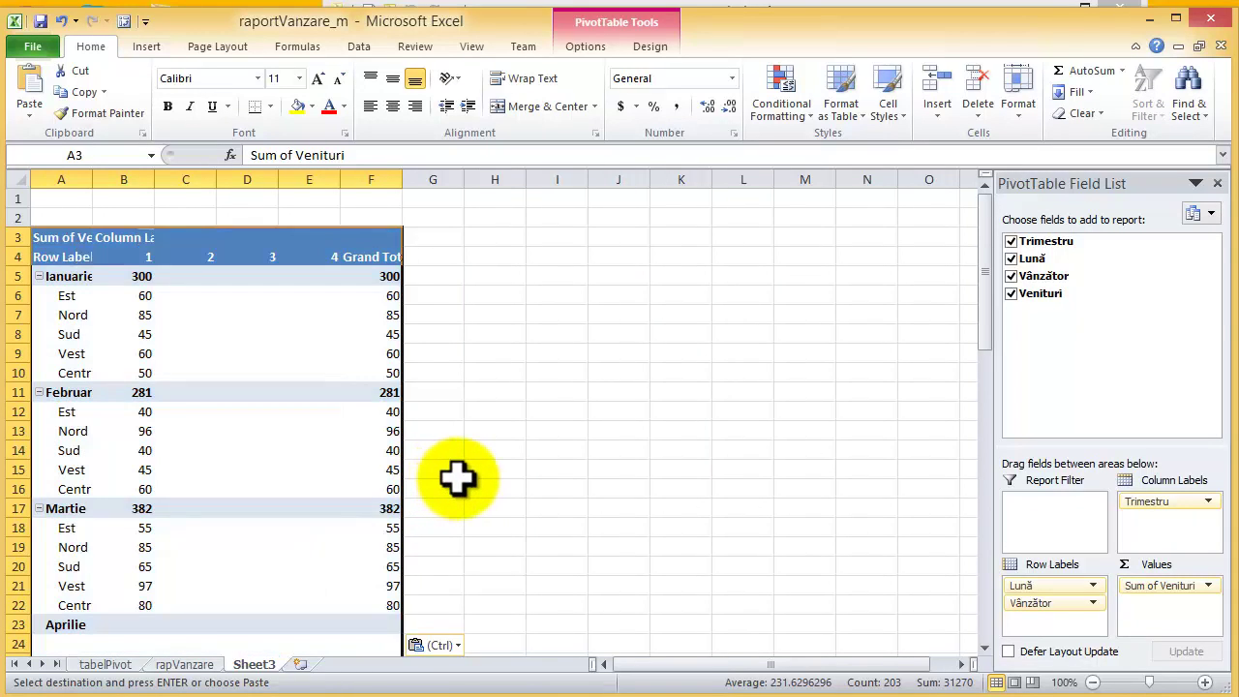
Autofit columns A and B to the pasted pivot table's labels
click(457, 477)
drag(92, 179, 92, 179)
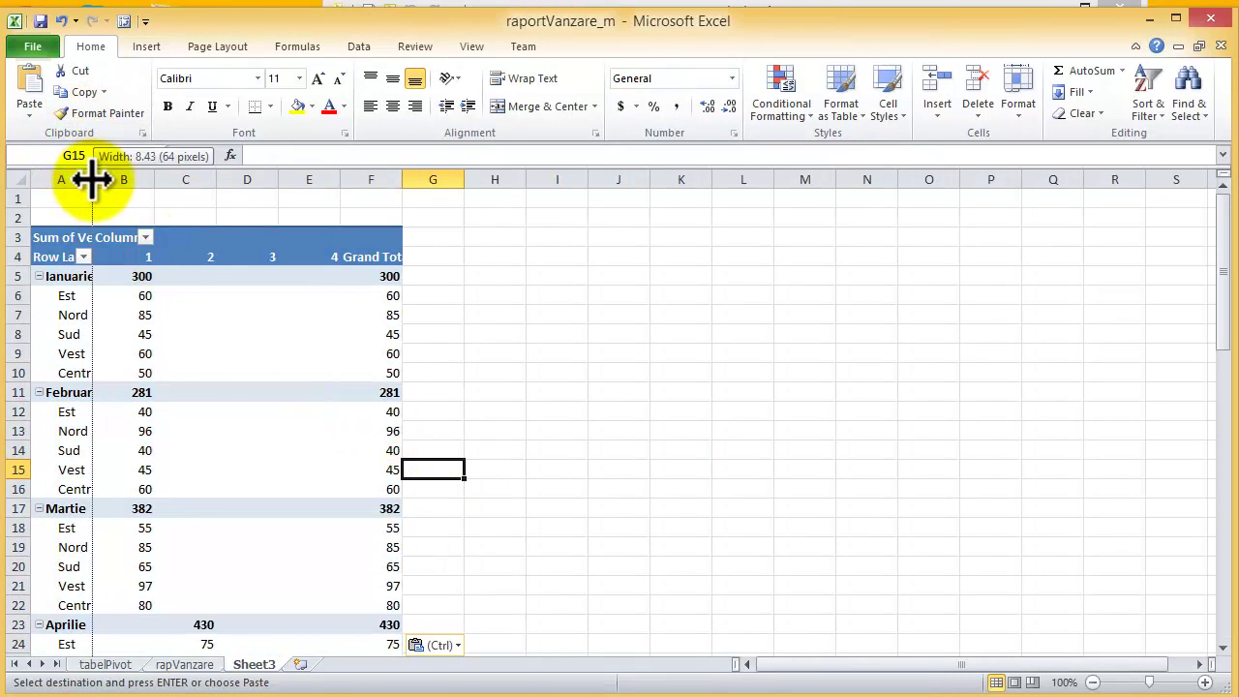
double_click(92, 179)
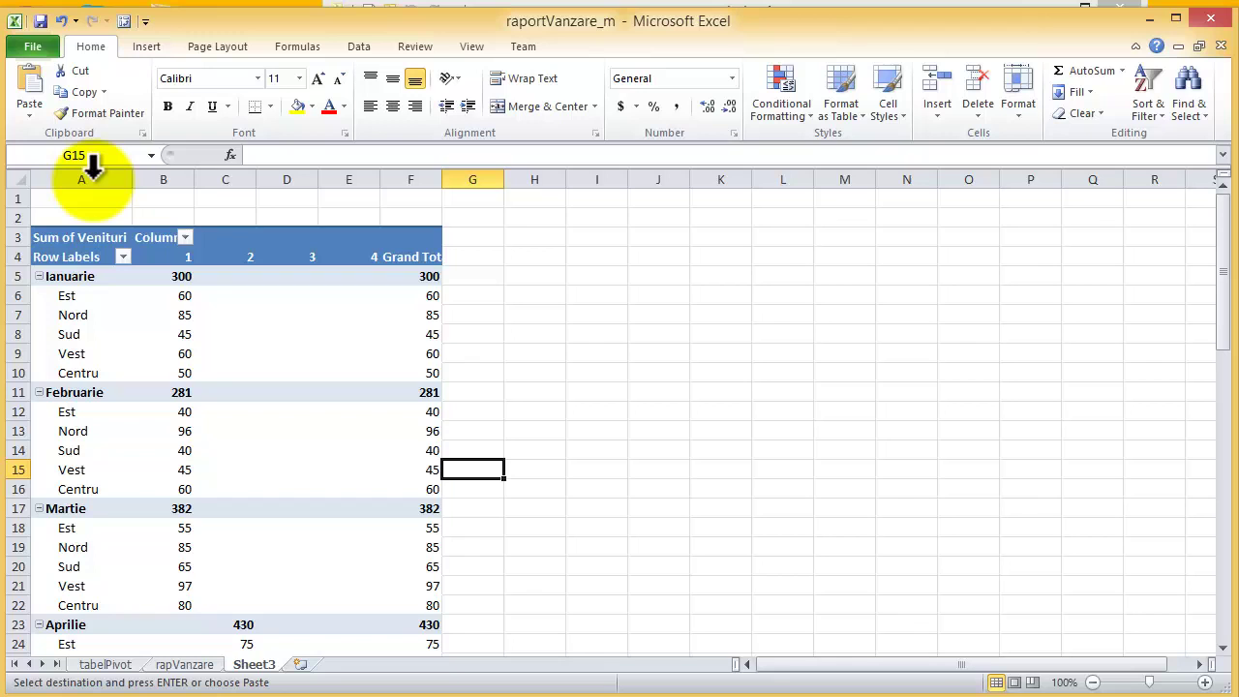
double_click(194, 179)
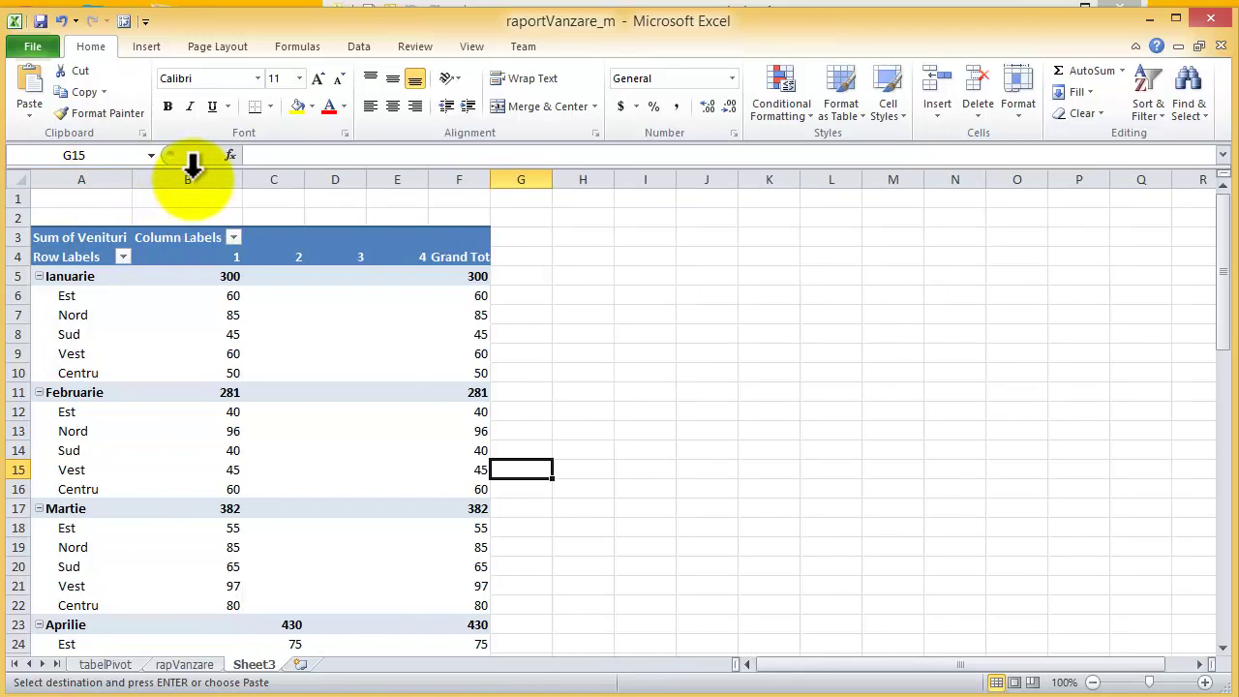
double_click(255, 664)
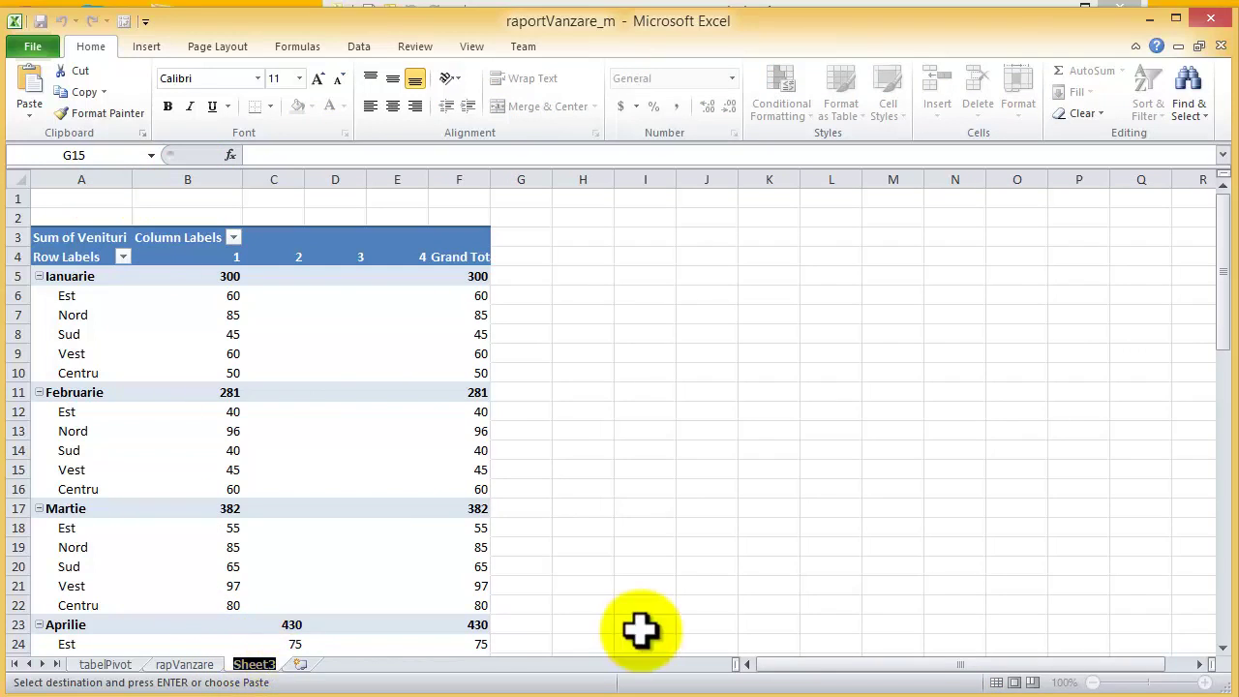
Name the Sheet3 tab rapVanzare1 and confirm it
text(rap)
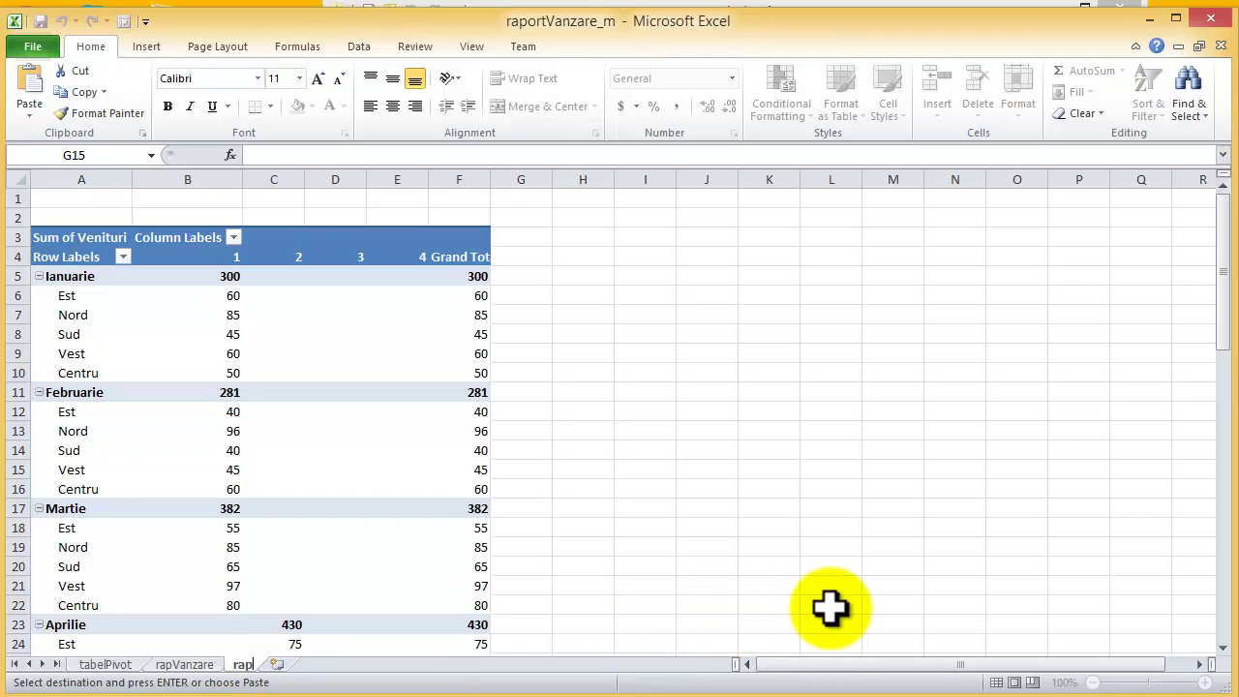
text(Vanza)
text(re1)
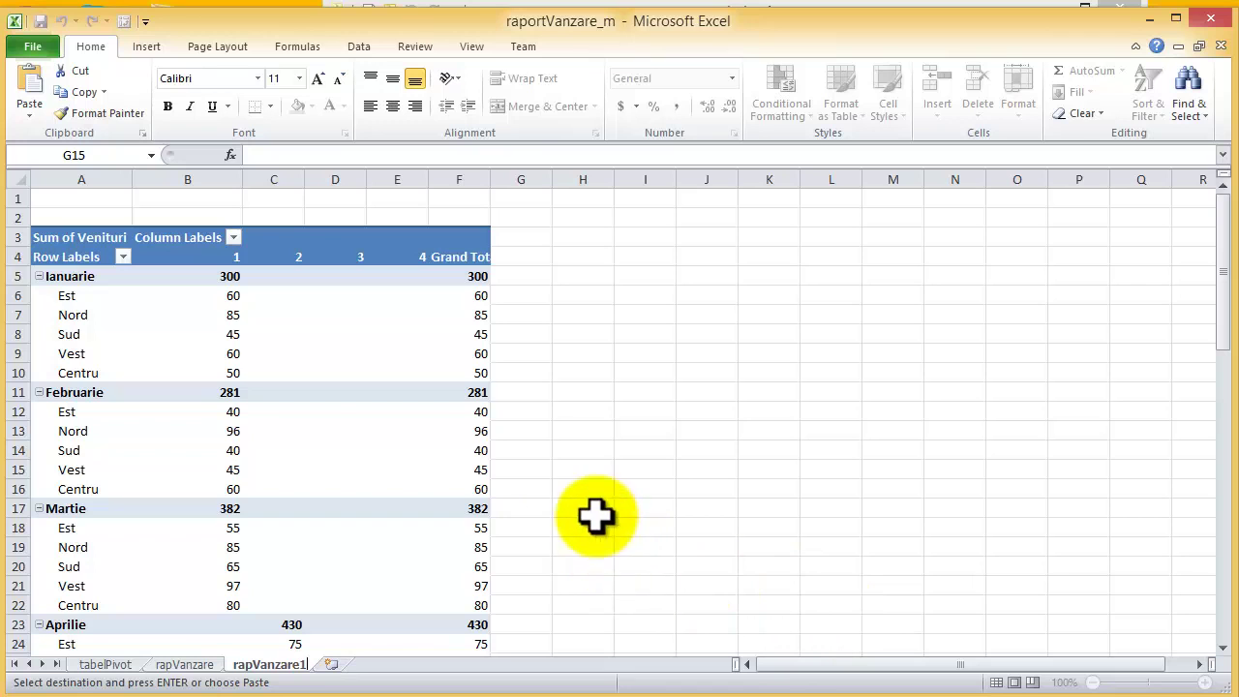
click(83, 296)
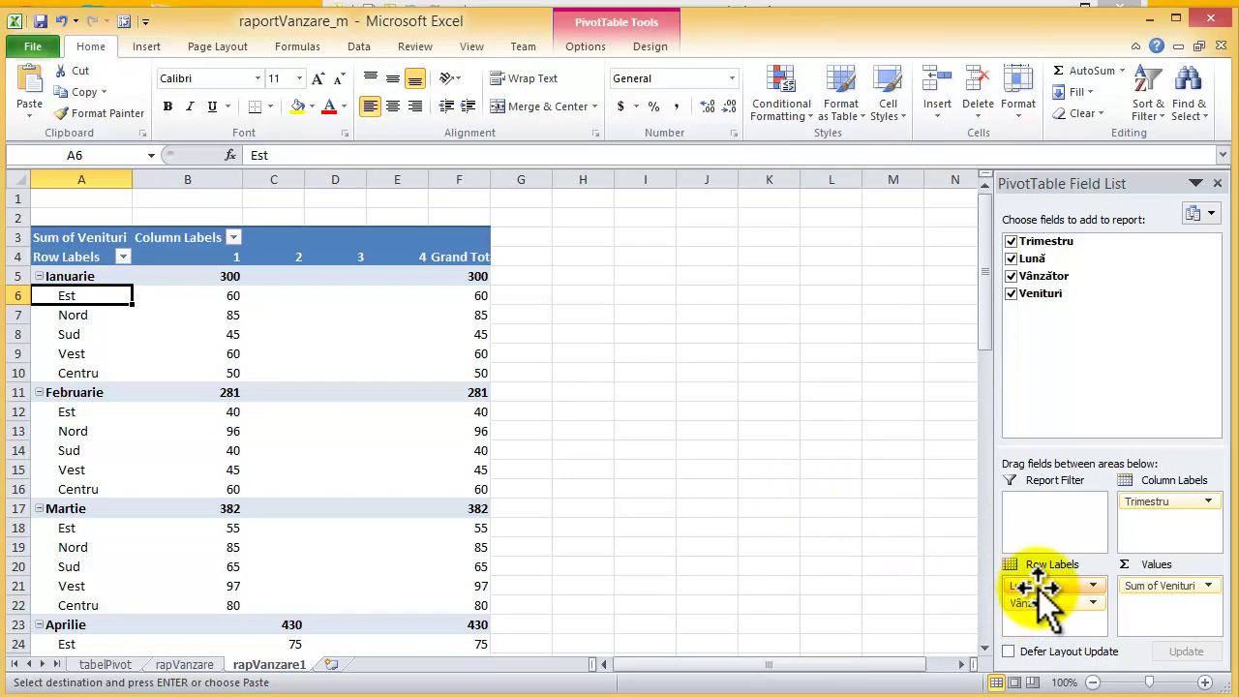
Move the Lună field into the column area, then cancel the pending copy on tabelPivot
drag(1037, 584, 1157, 528)
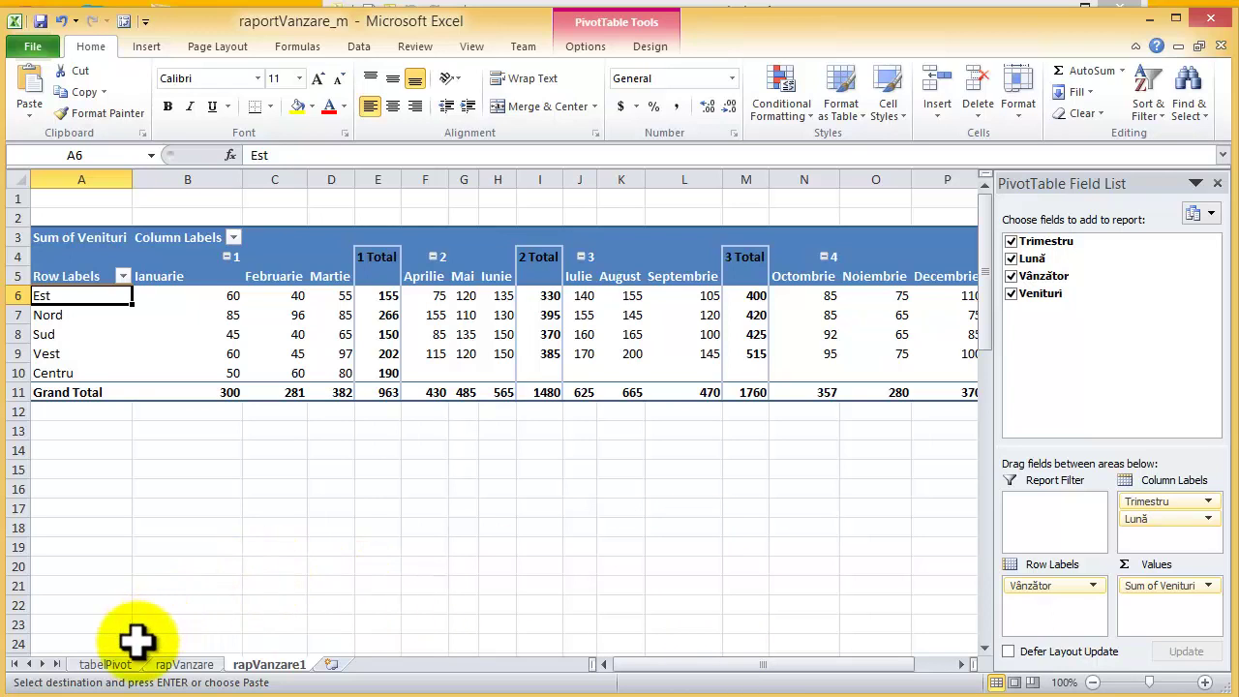
click(114, 666)
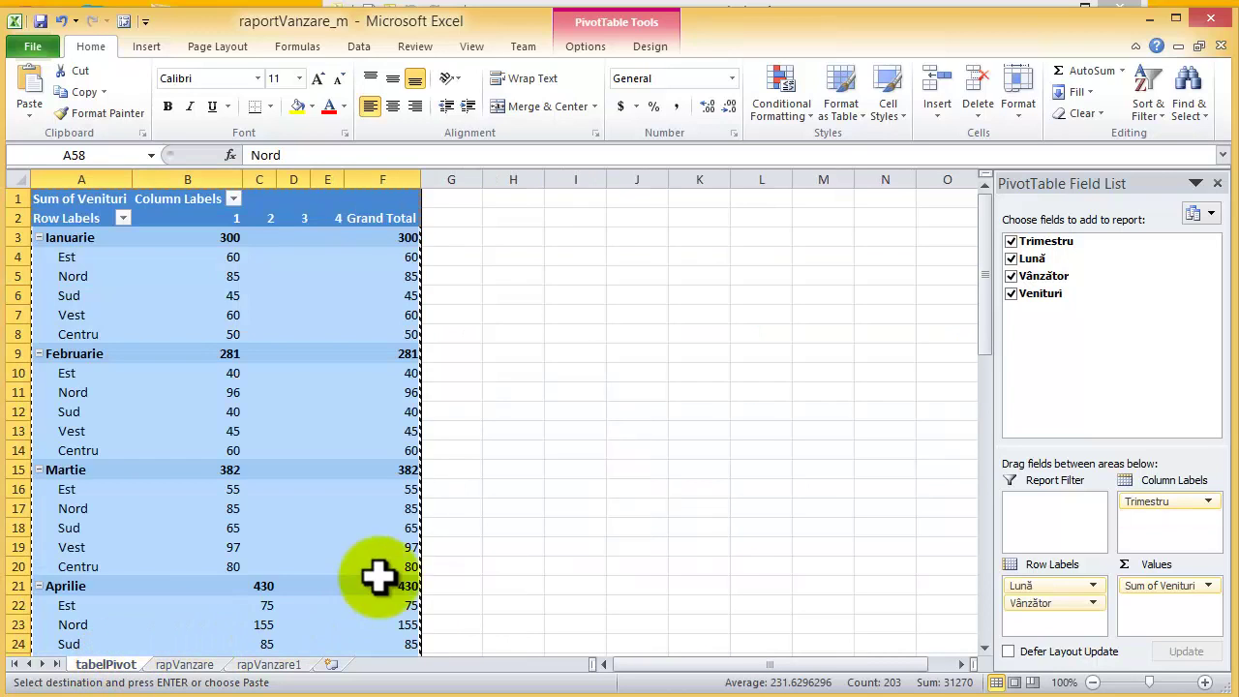
key(Return)
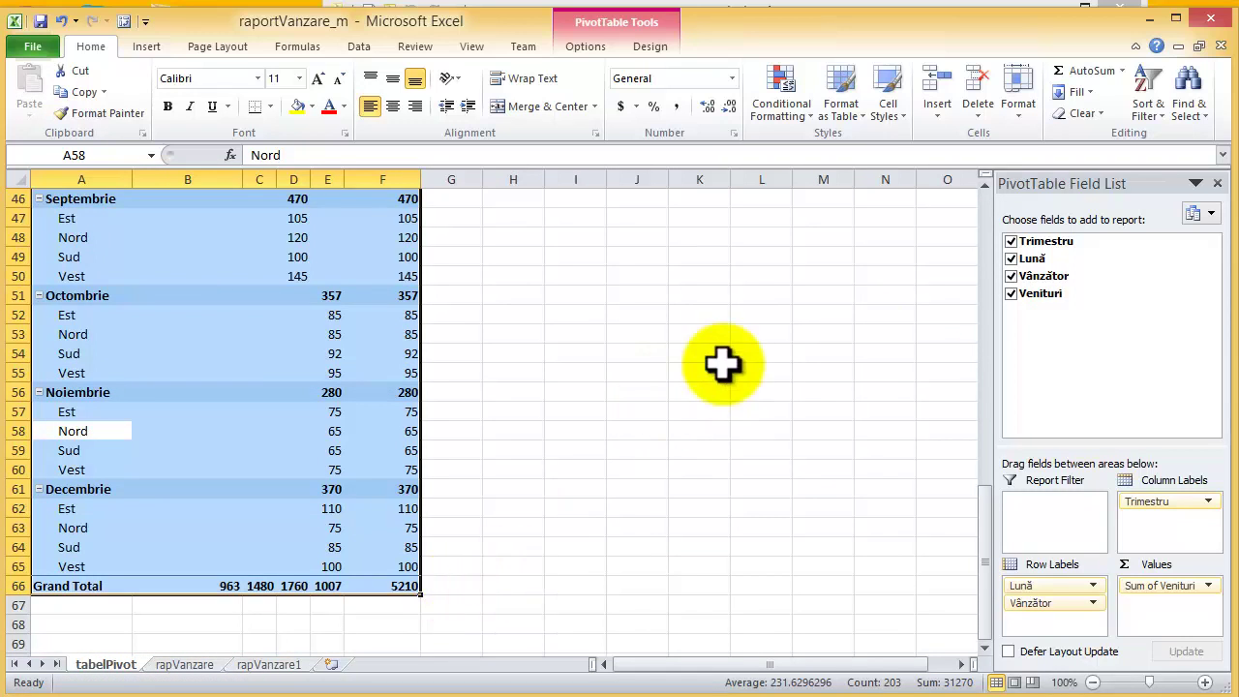
Select the Est label in the tabelPivot pivot table, then return to rapVanzare1
click(985, 223)
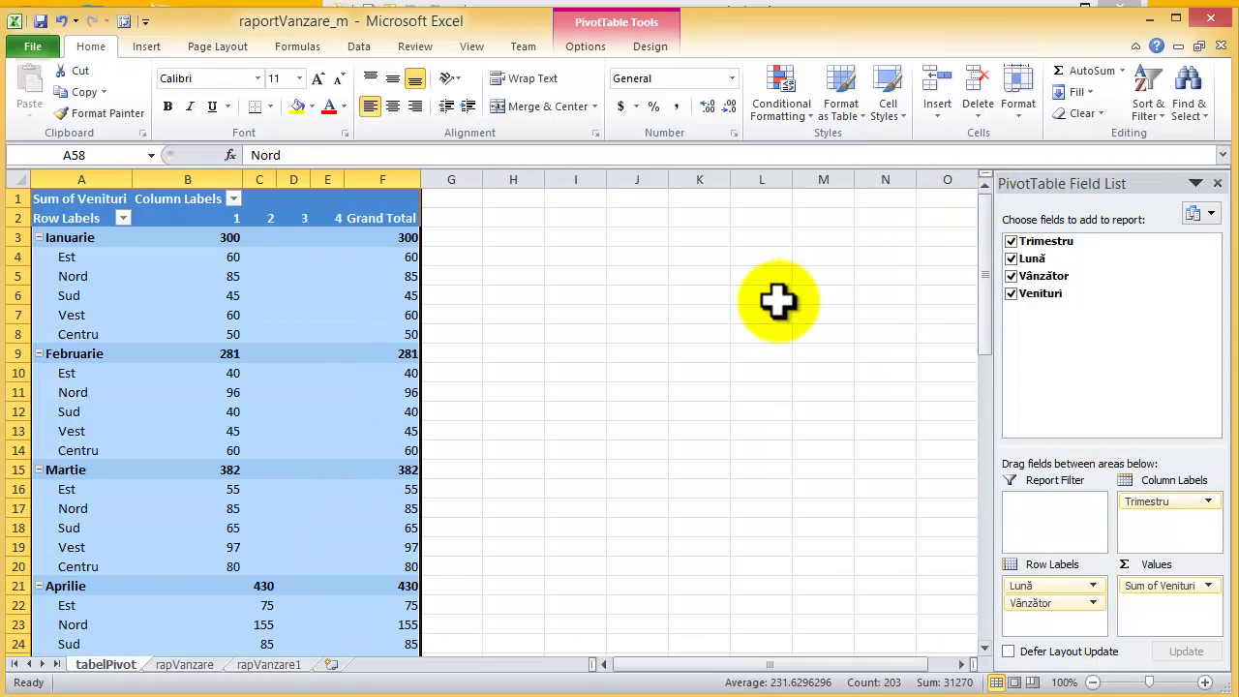
click(779, 300)
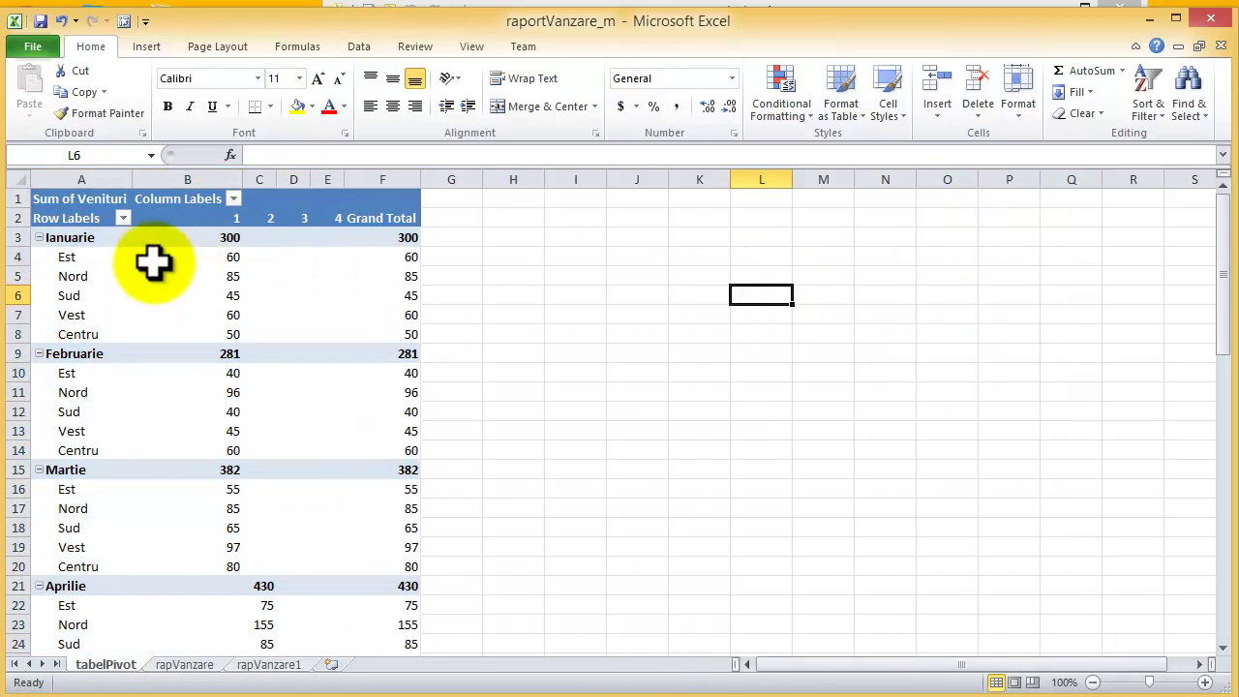
click(101, 258)
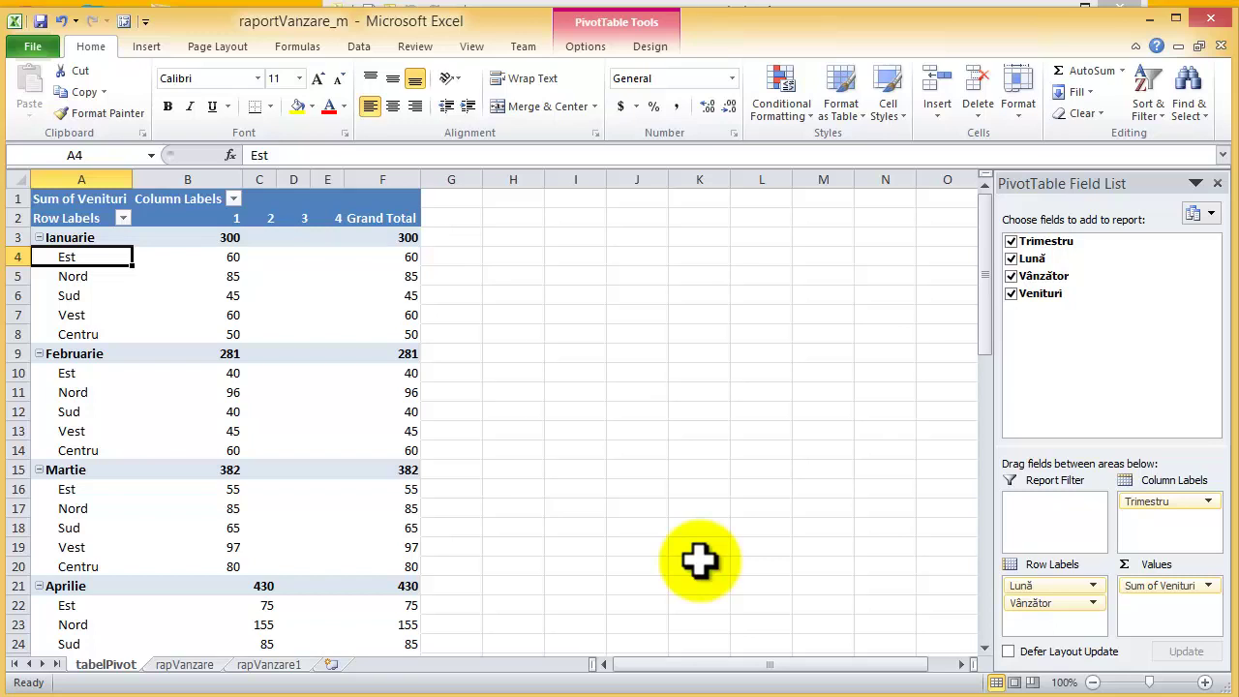
click(291, 665)
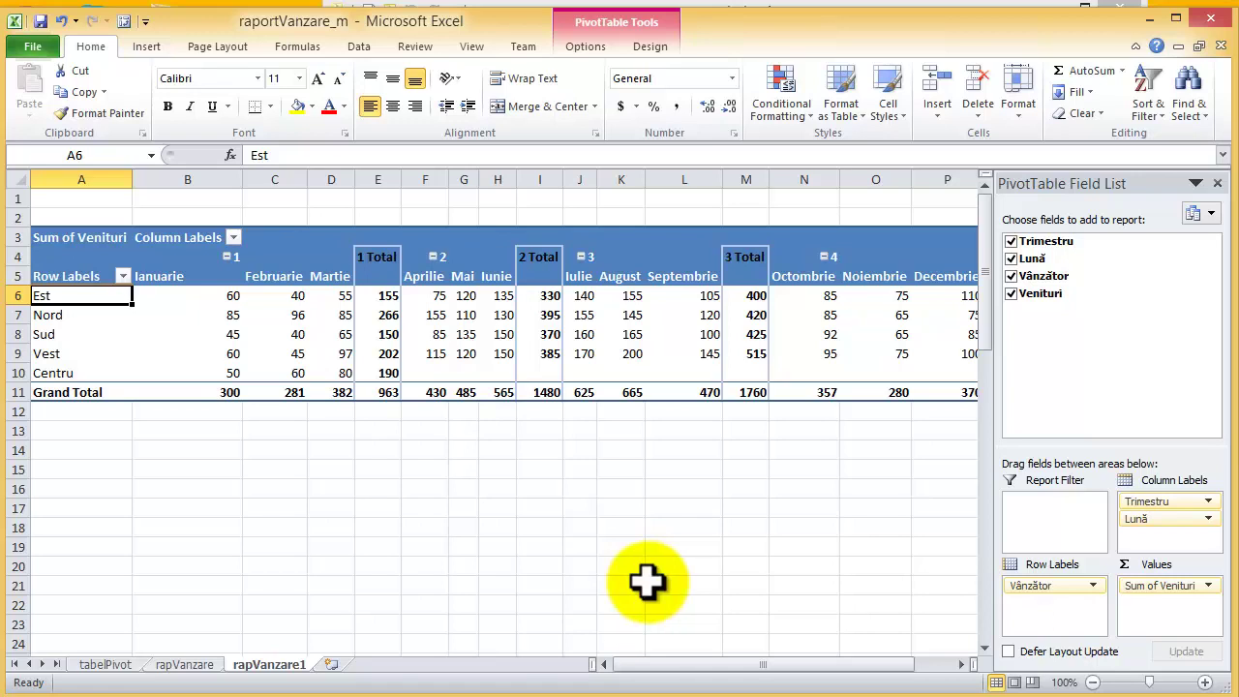
Insert a new blank worksheet and place it after rapVanzare1
right_click(318, 666)
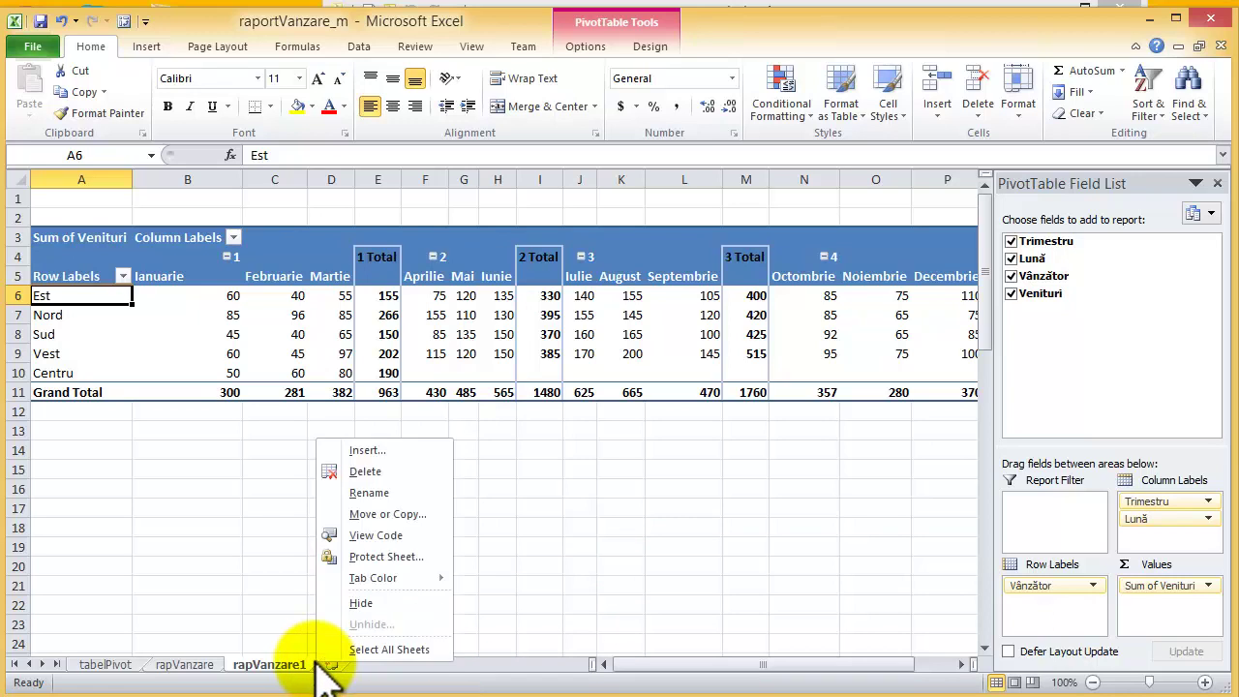
click(387, 450)
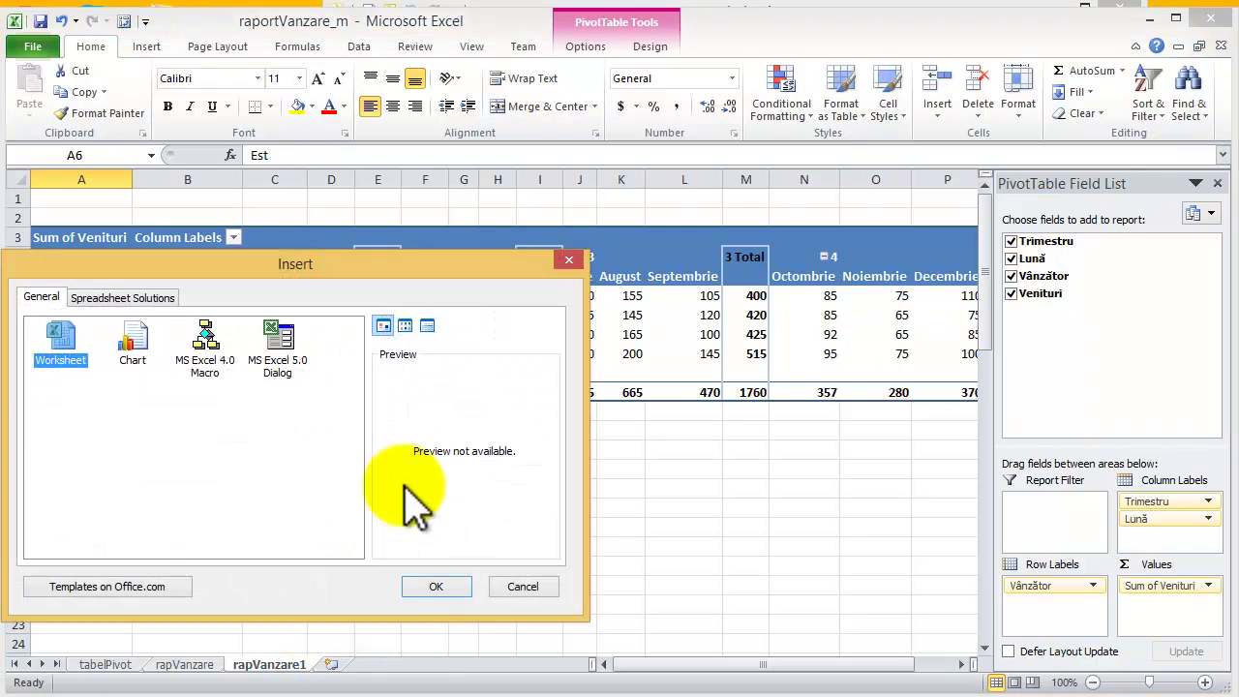
click(452, 586)
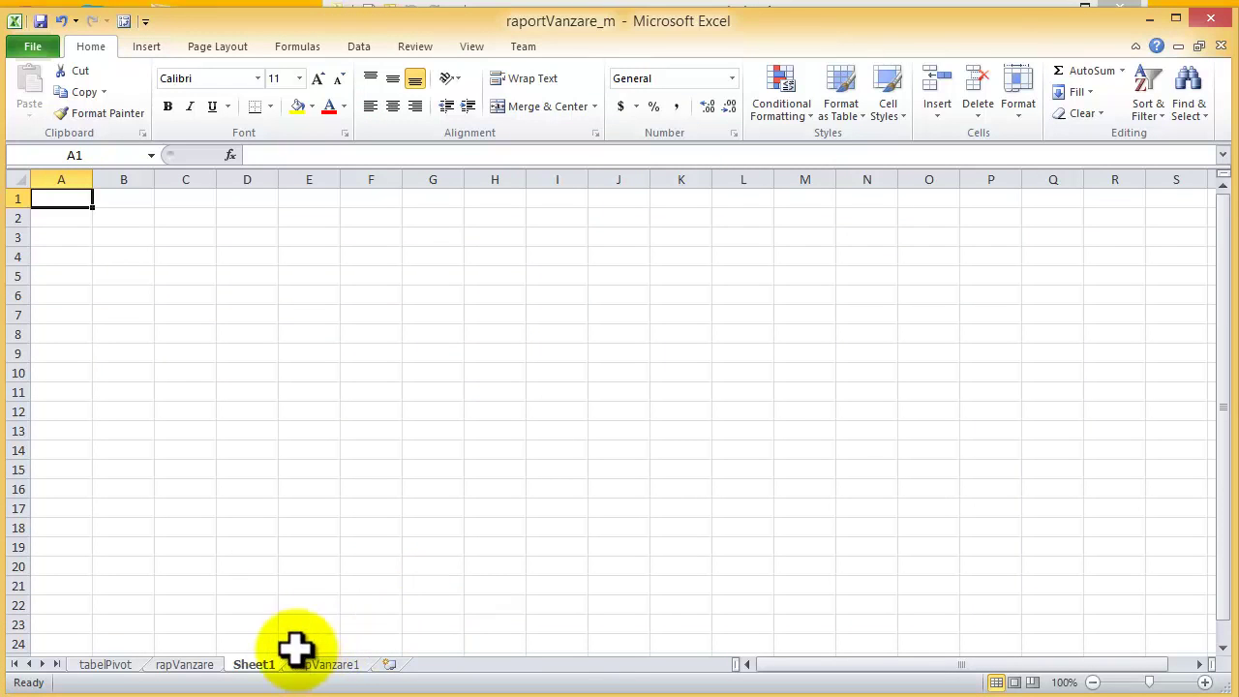
mouse_move(276, 664)
mouse_down()
mouse_move(310, 675)
mouse_move(375, 668)
mouse_up()
click(339, 666)
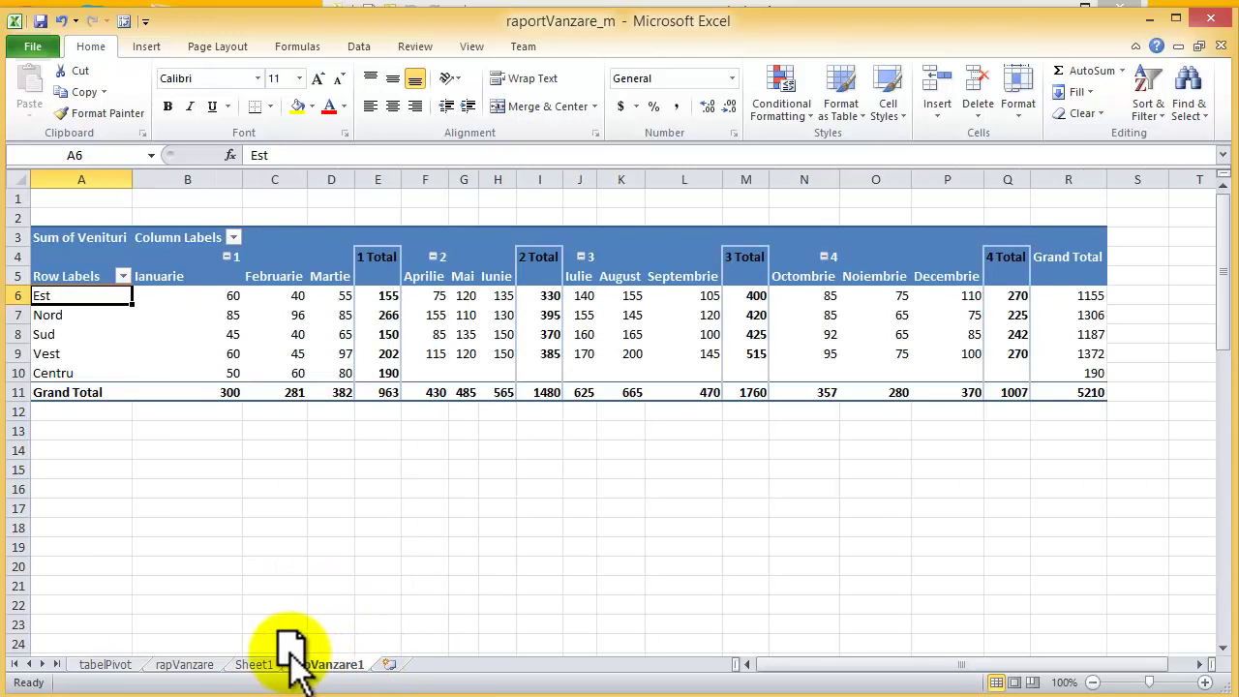
drag(303, 664, 244, 662)
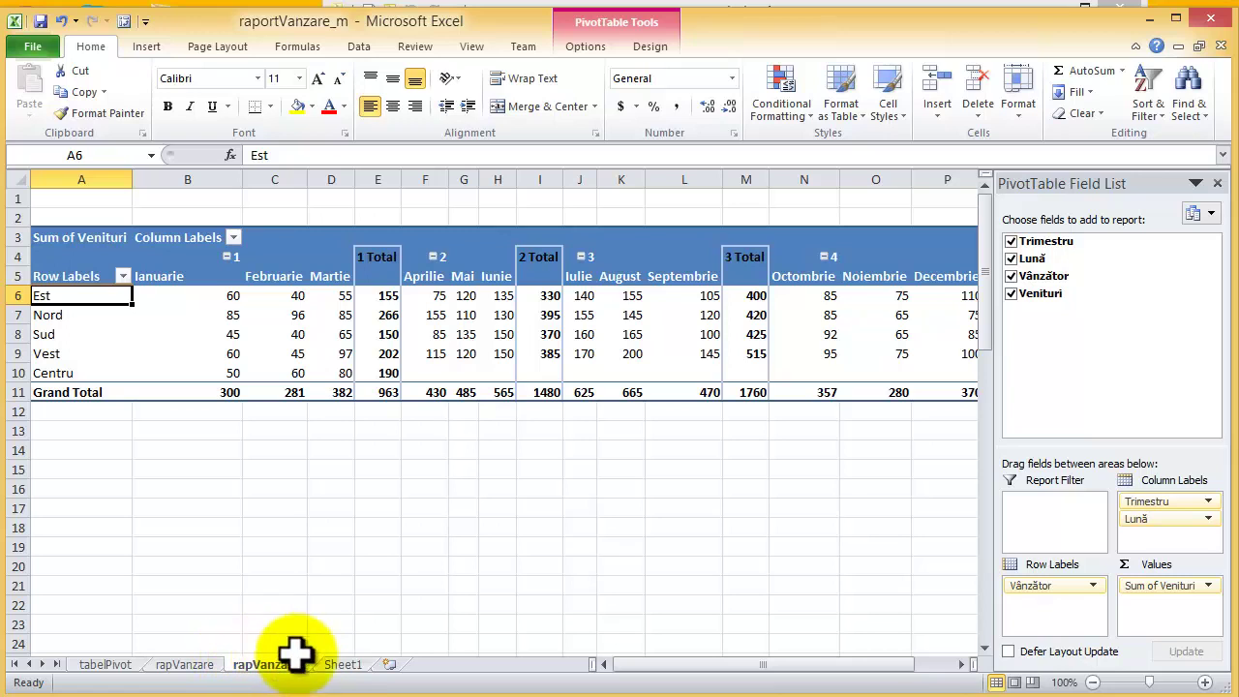
Begin renaming the new Sheet1 to rapVanzare2
click(341, 666)
double_click(344, 666)
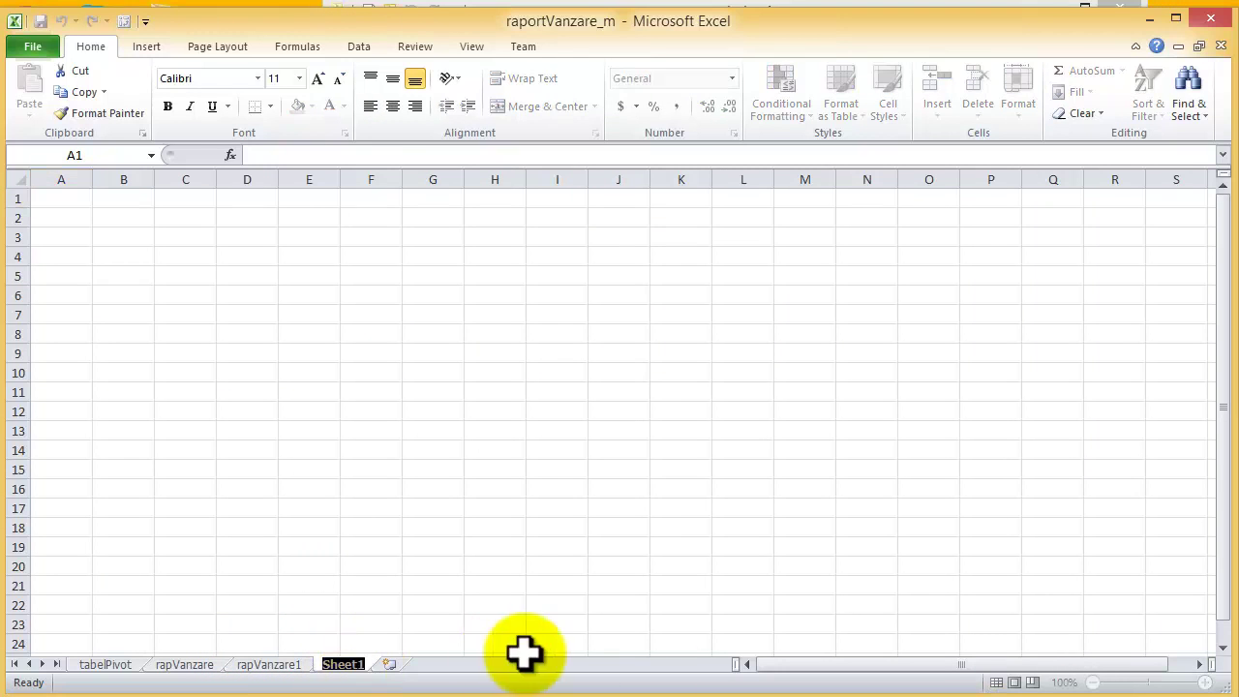
text(rapVanzare2)
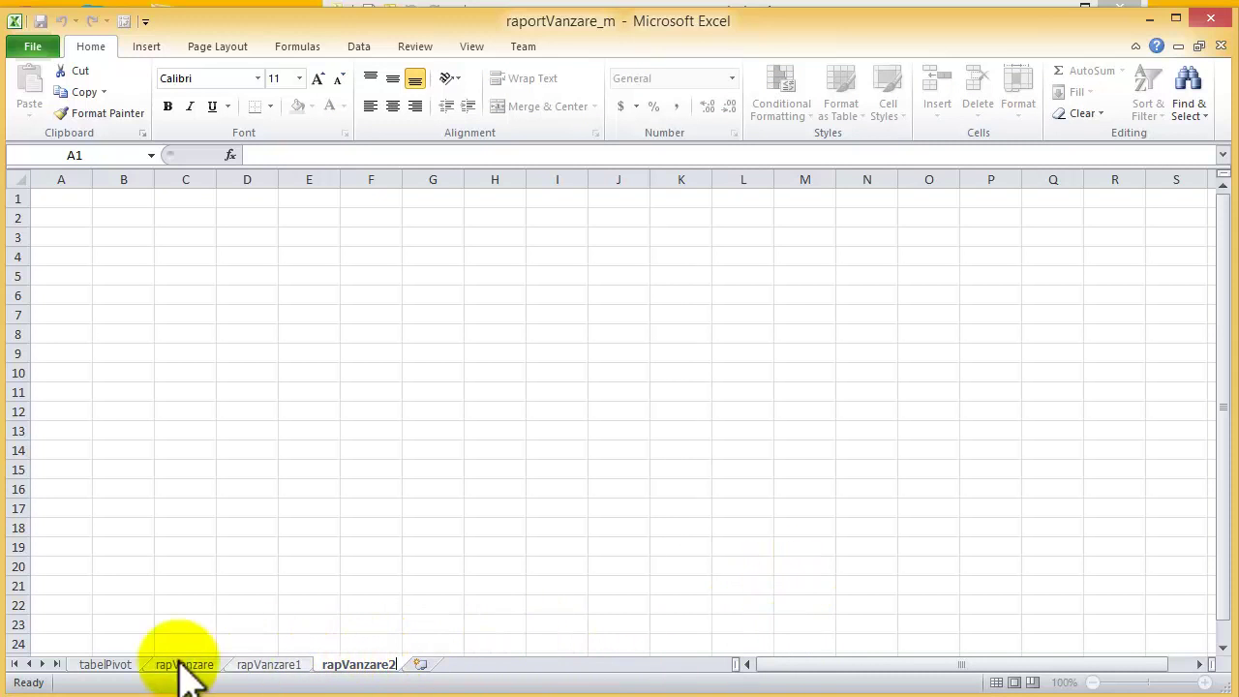
Copy the entire pivot table from tabelPivot and go to the empty rapVanzare2 sheet
click(108, 667)
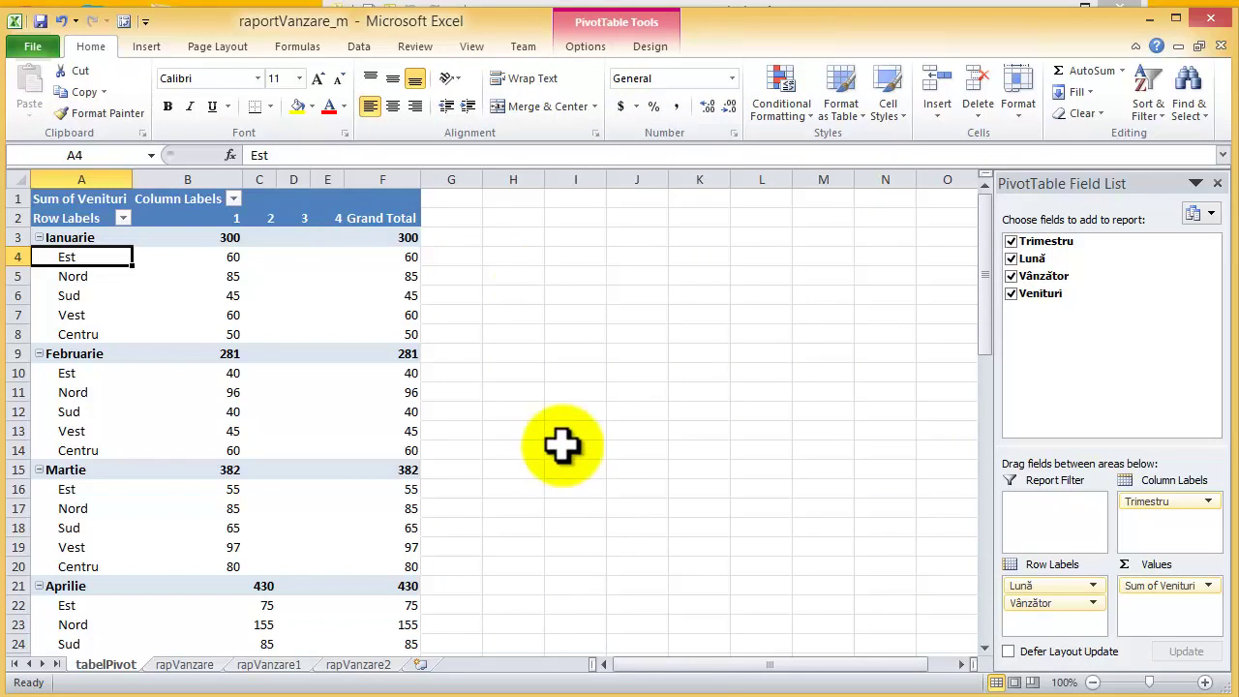
click(585, 46)
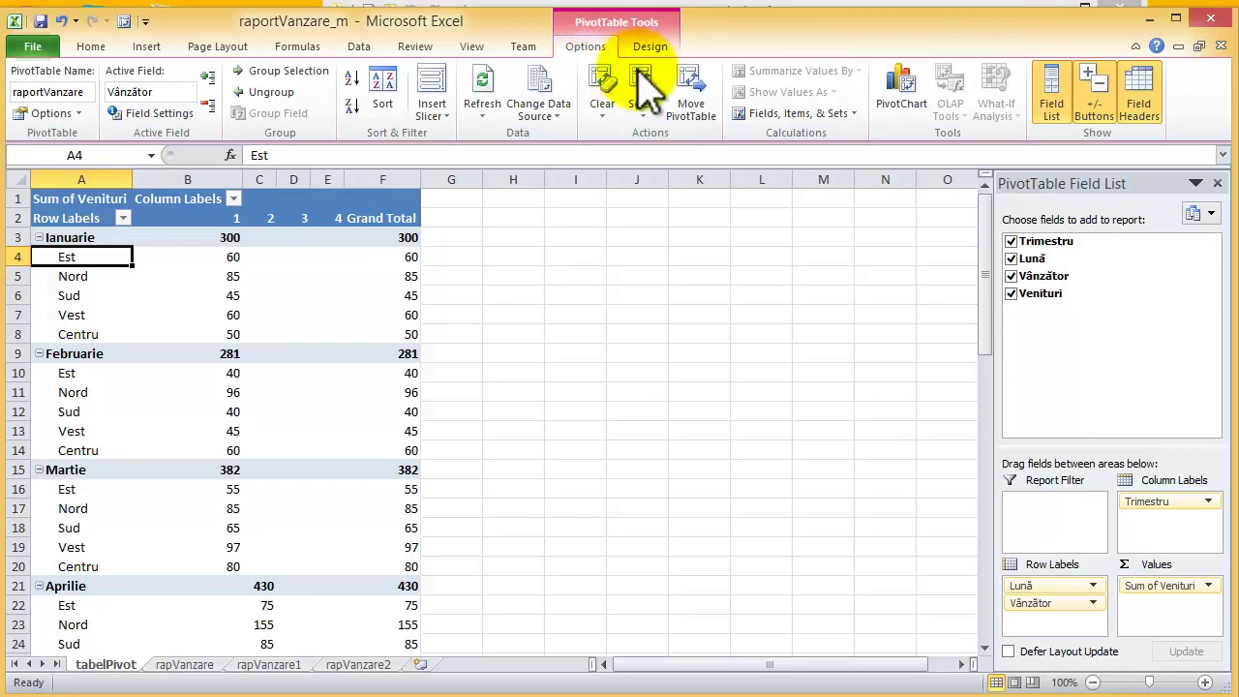
click(643, 111)
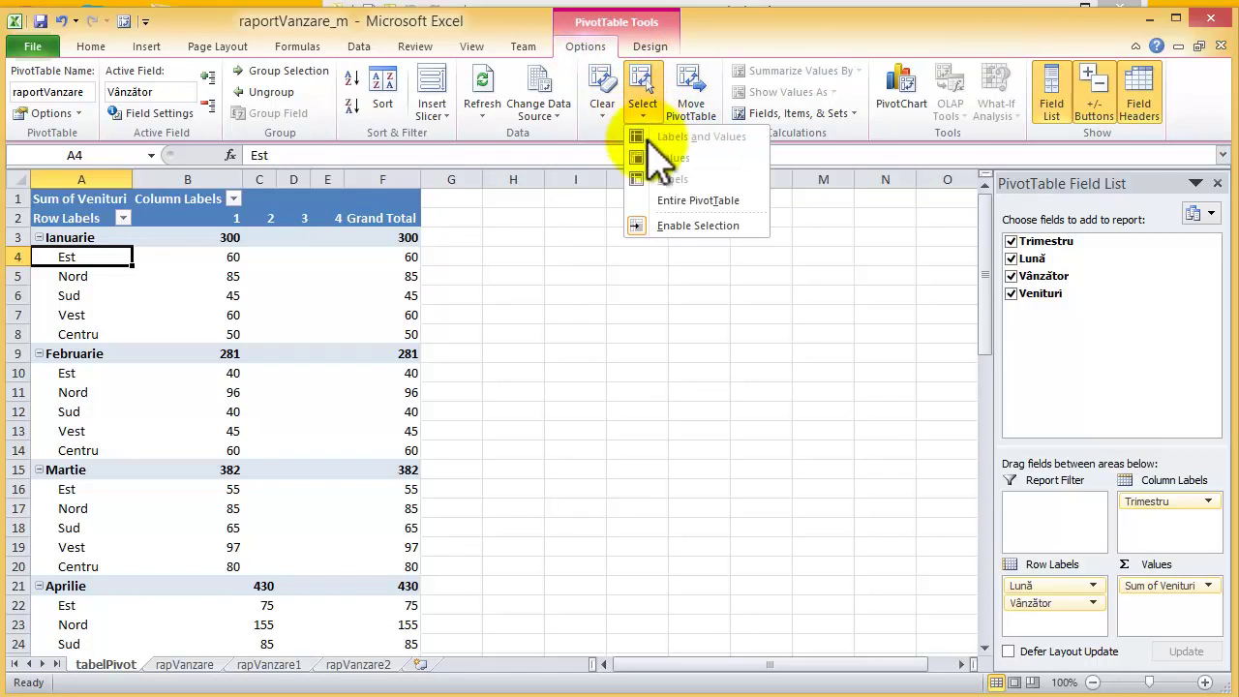
click(683, 201)
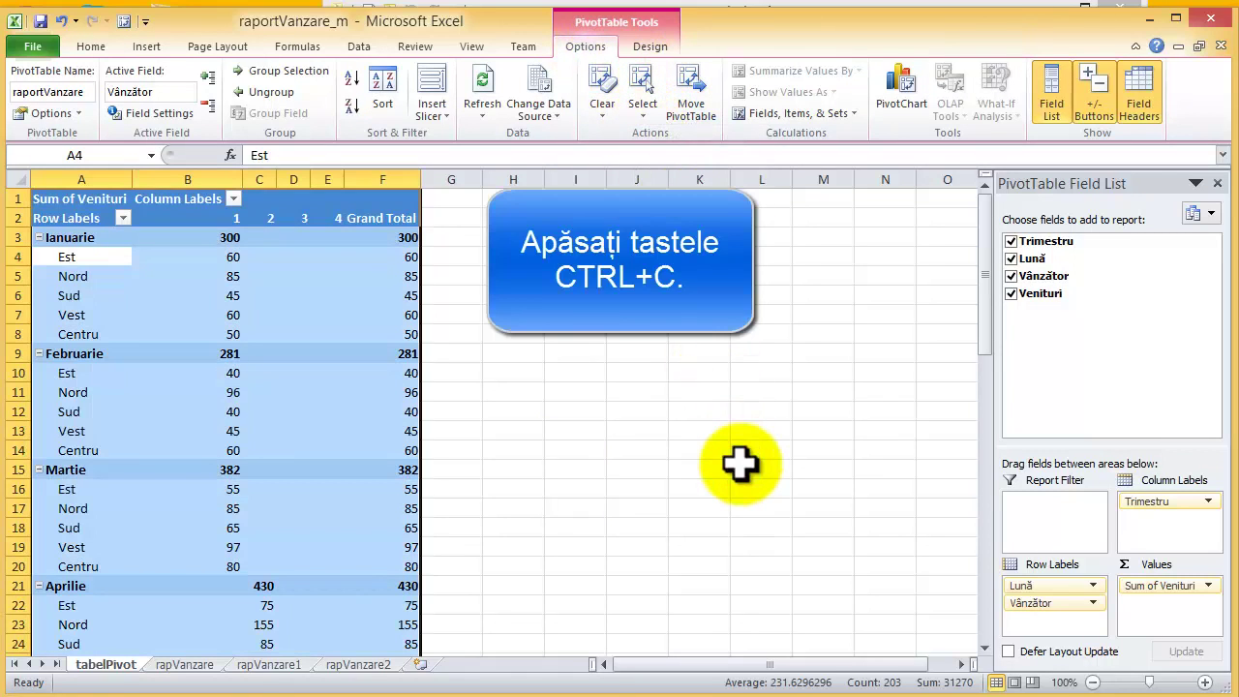
key(ctrl+c)
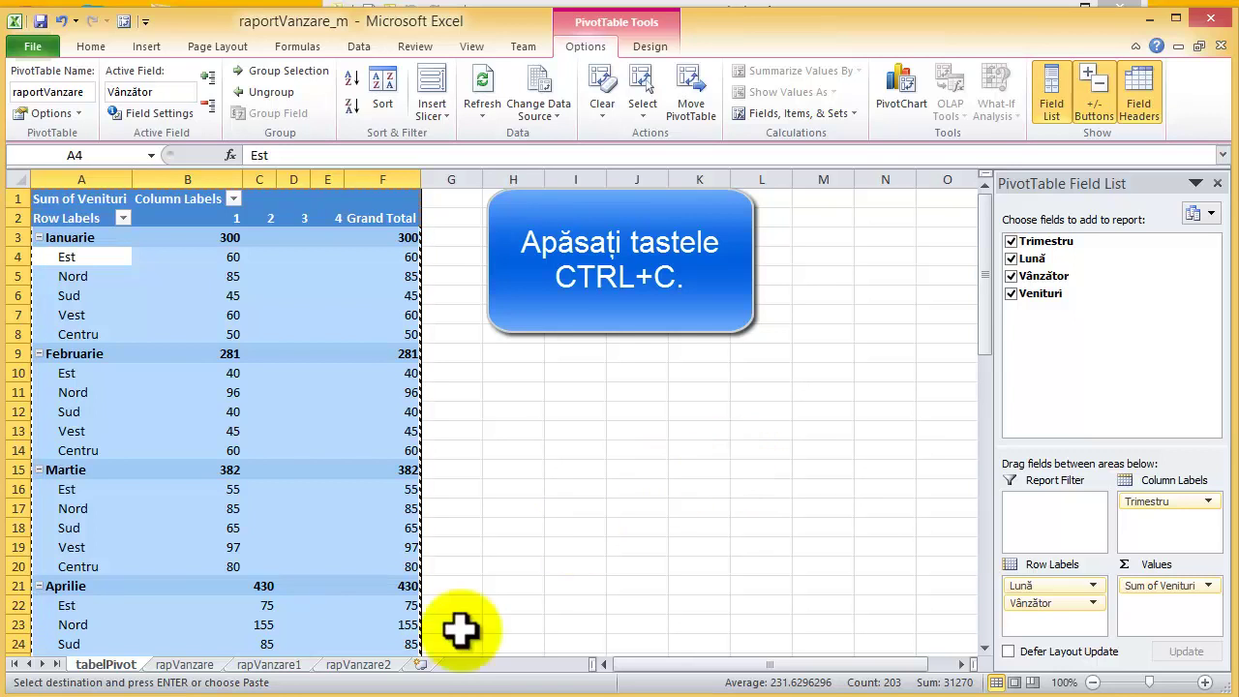
click(358, 664)
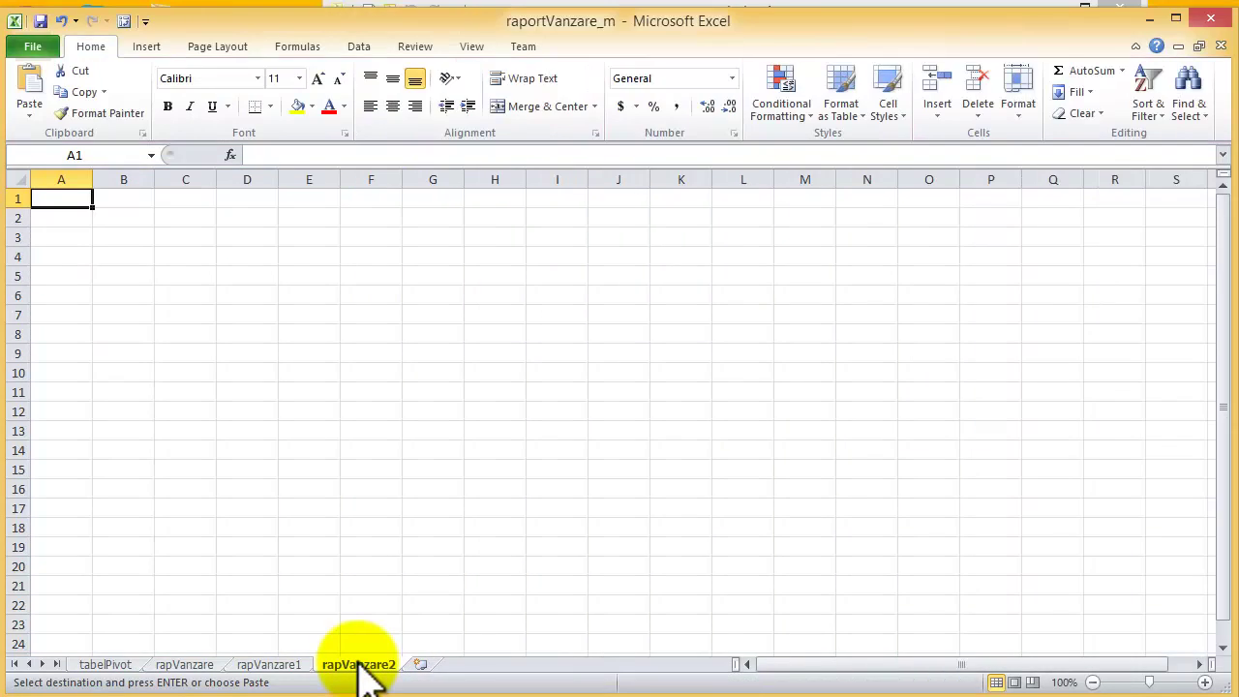
Paste the pivot table into A3 as Values & Number Formatting, then autofit column A
click(49, 236)
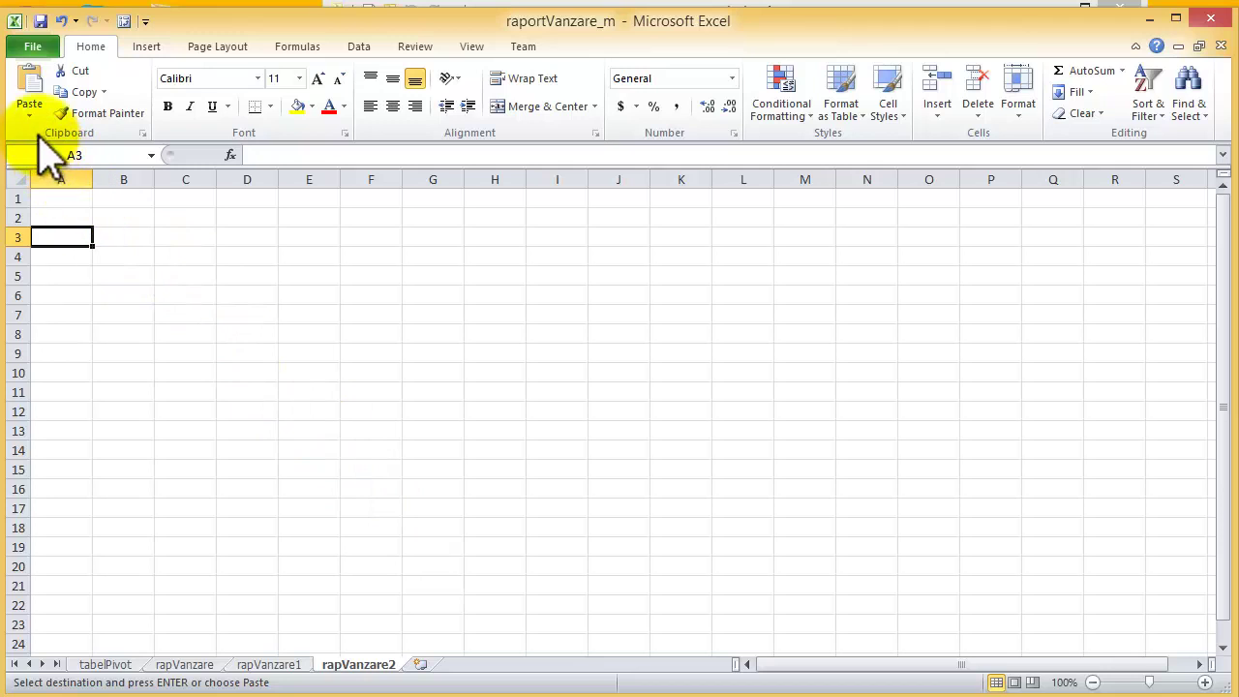
click(29, 116)
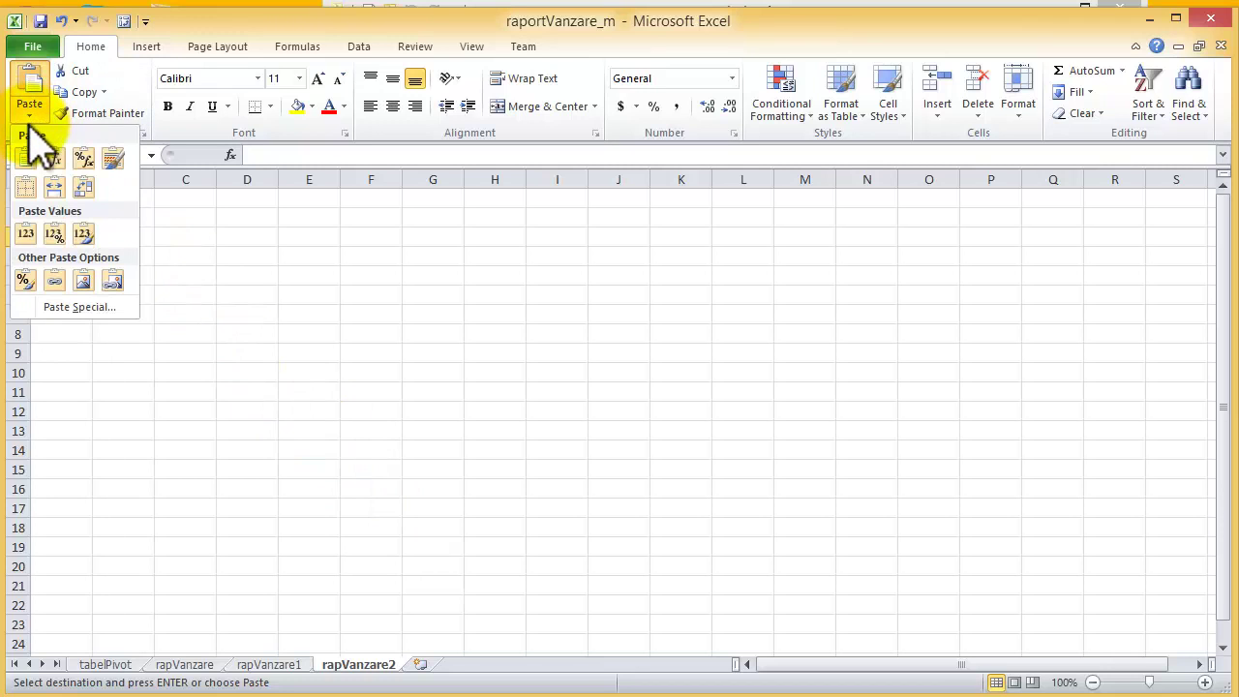
click(54, 233)
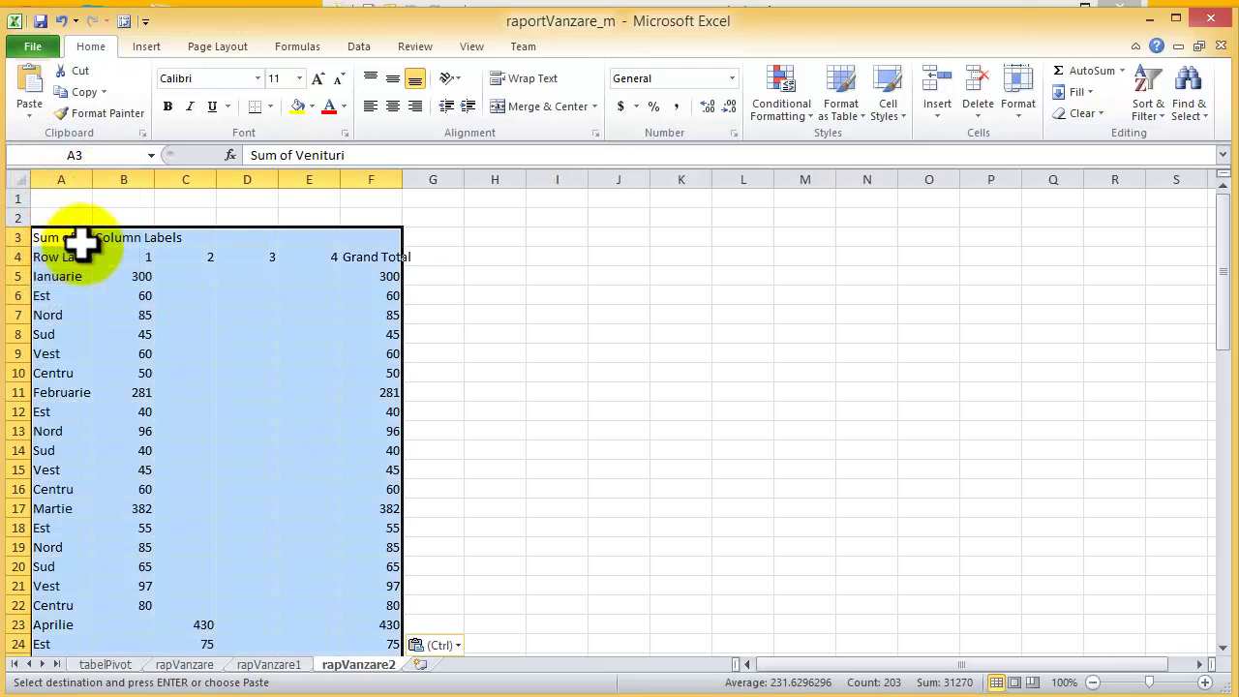
click(489, 351)
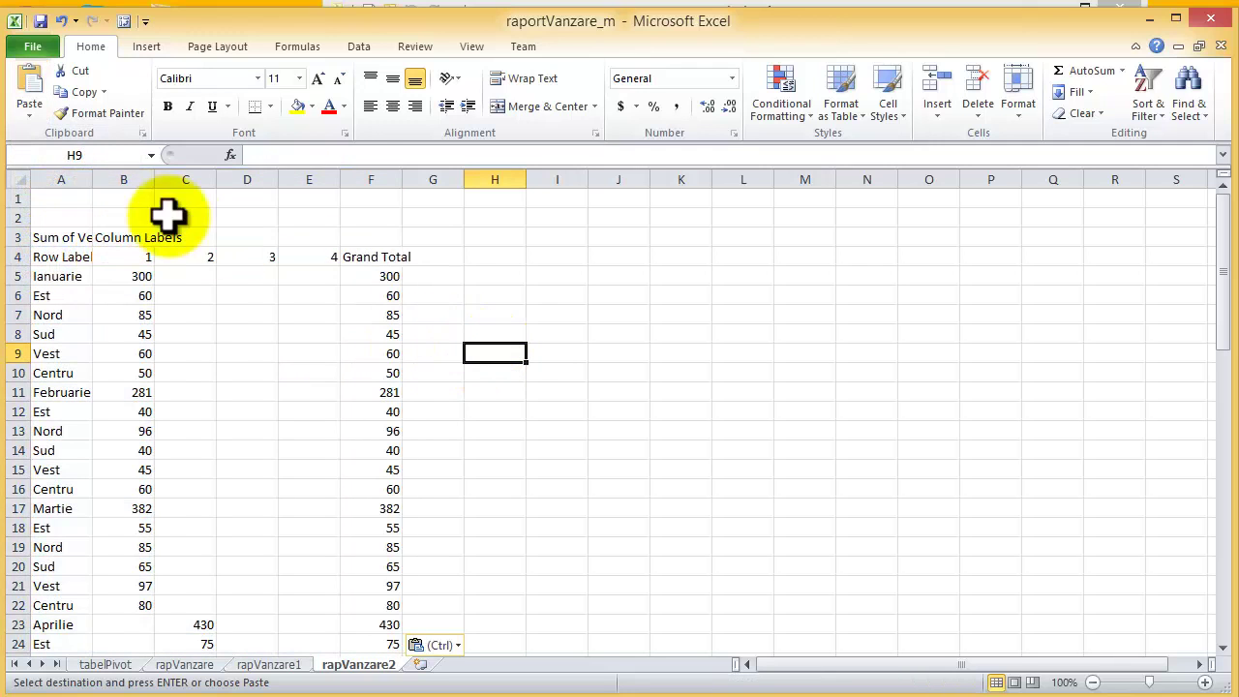
double_click(92, 179)
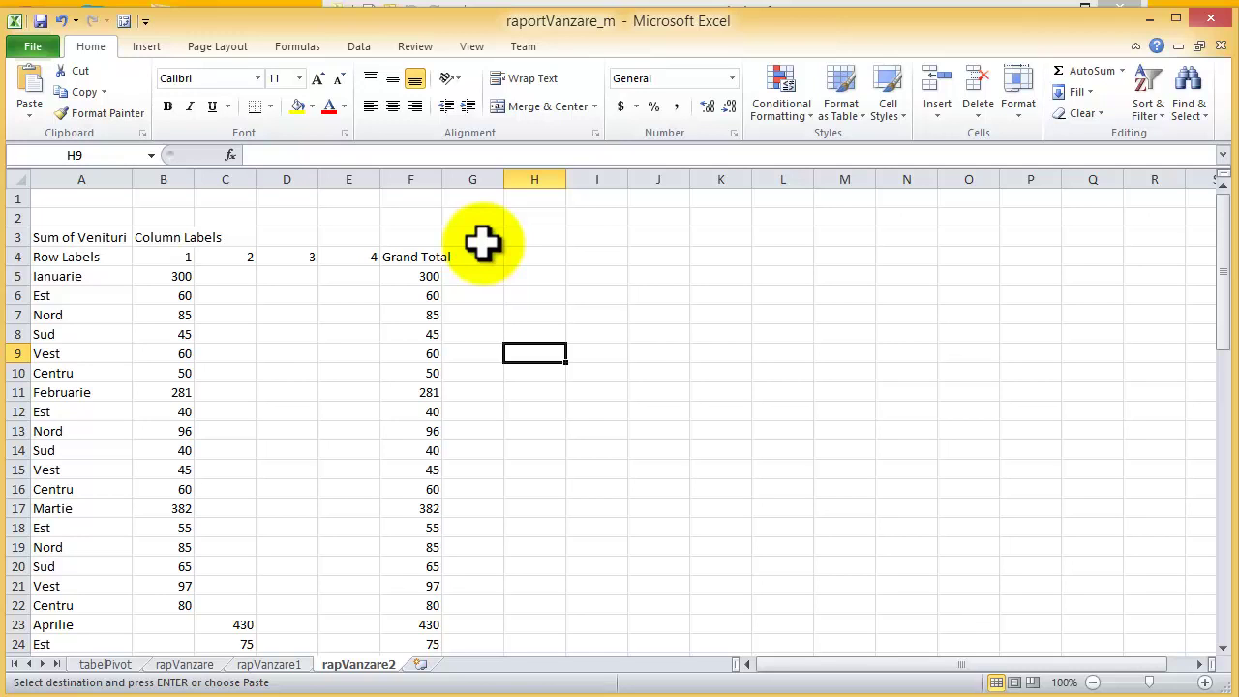
Scroll through the pasted values down to Grand Total and back, then return to rapVanzare1
click(1223, 648)
click(1223, 648)
click(1222, 647)
click(1223, 647)
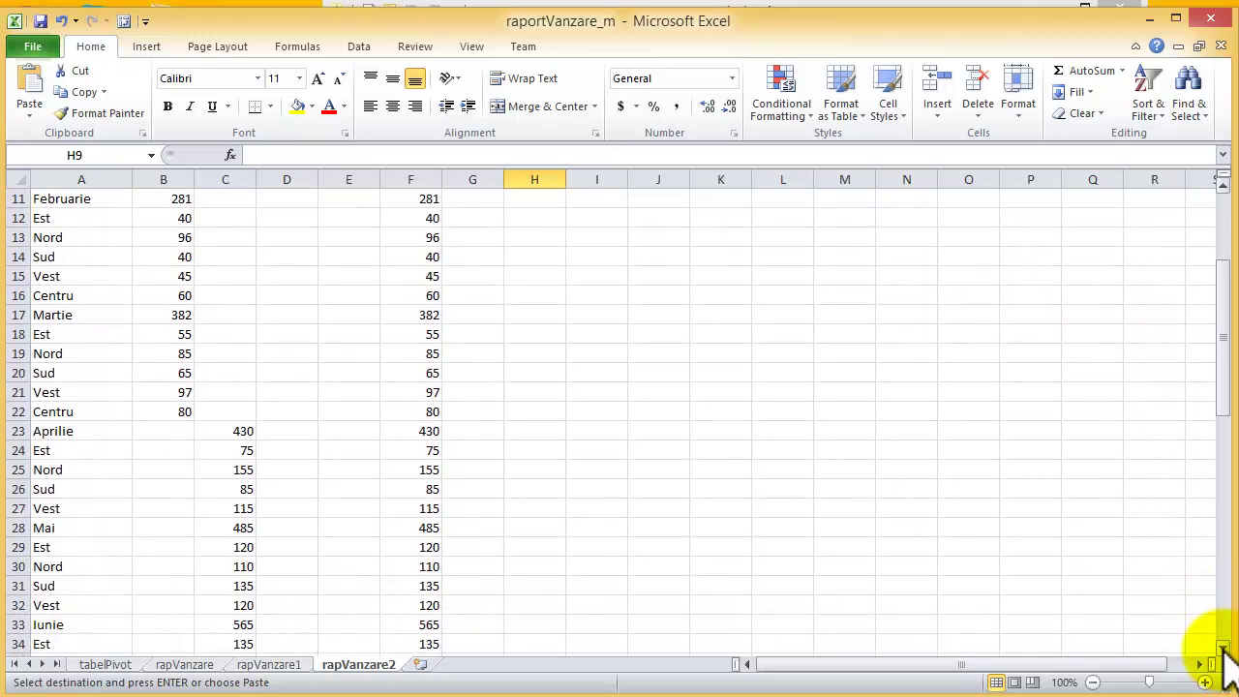
click(1222, 648)
drag(1222, 647, 1223, 647)
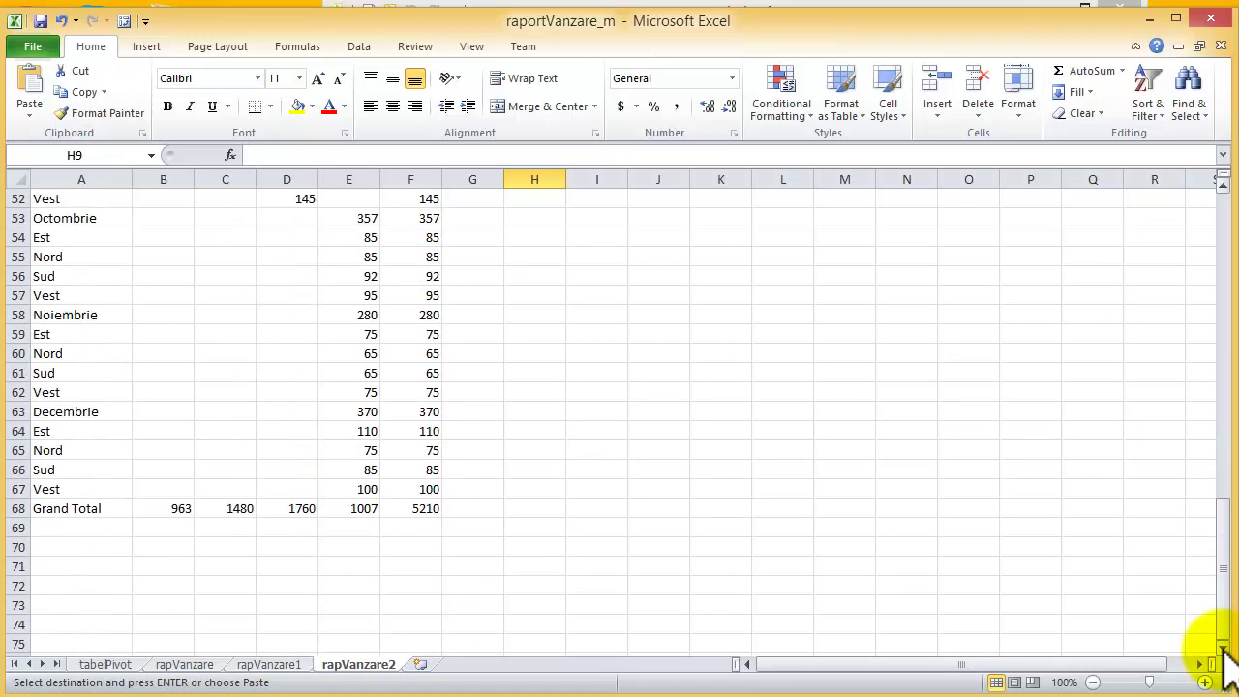
click(1223, 233)
drag(1223, 218, 1223, 213)
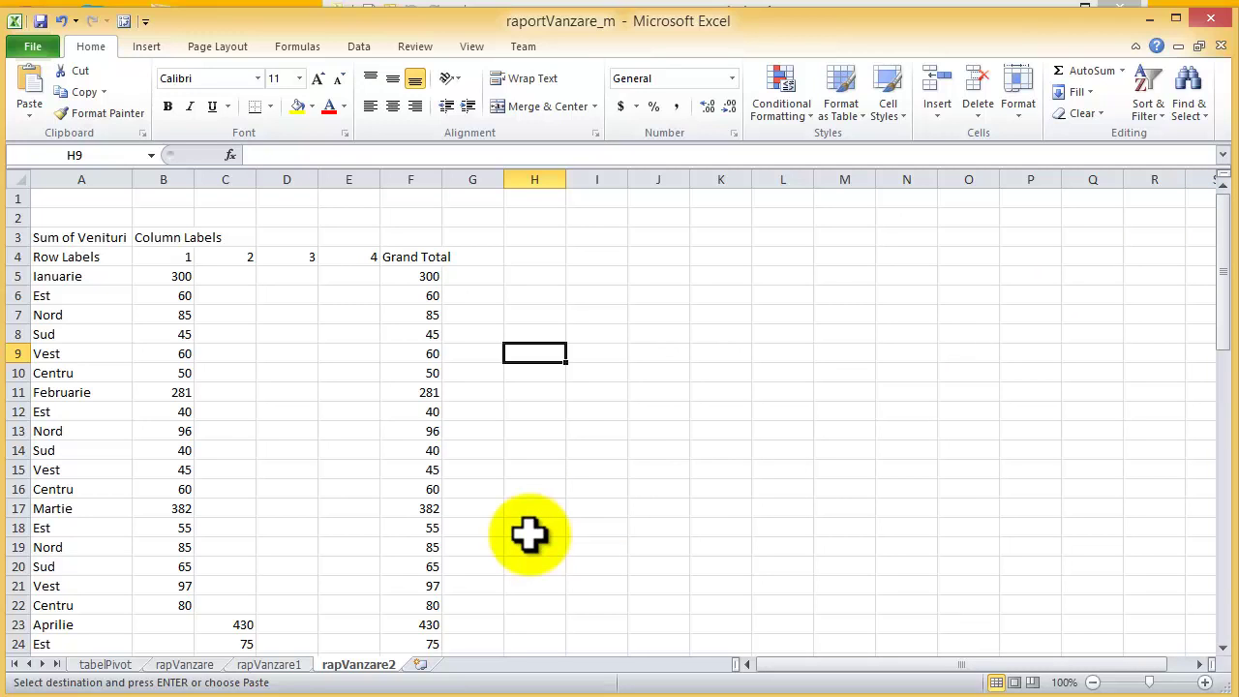
click(292, 666)
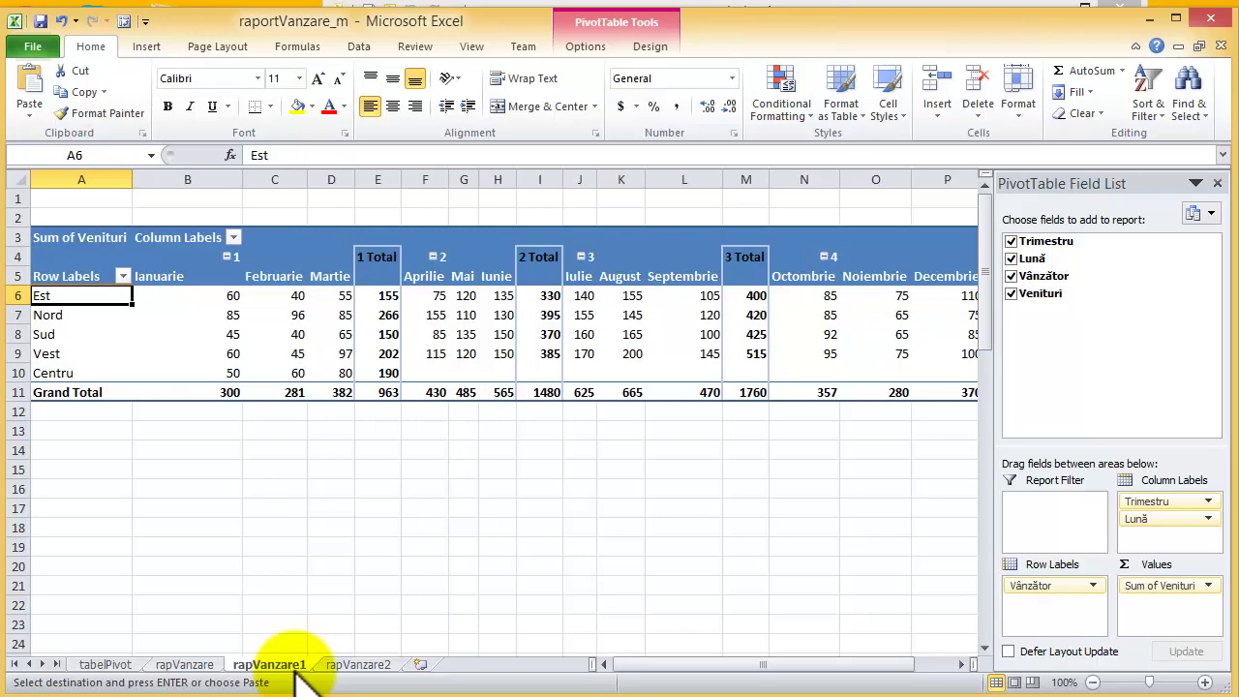
Select the whole pivot table on rapVanzare1 and delete it, leaving the sheet blank
click(588, 45)
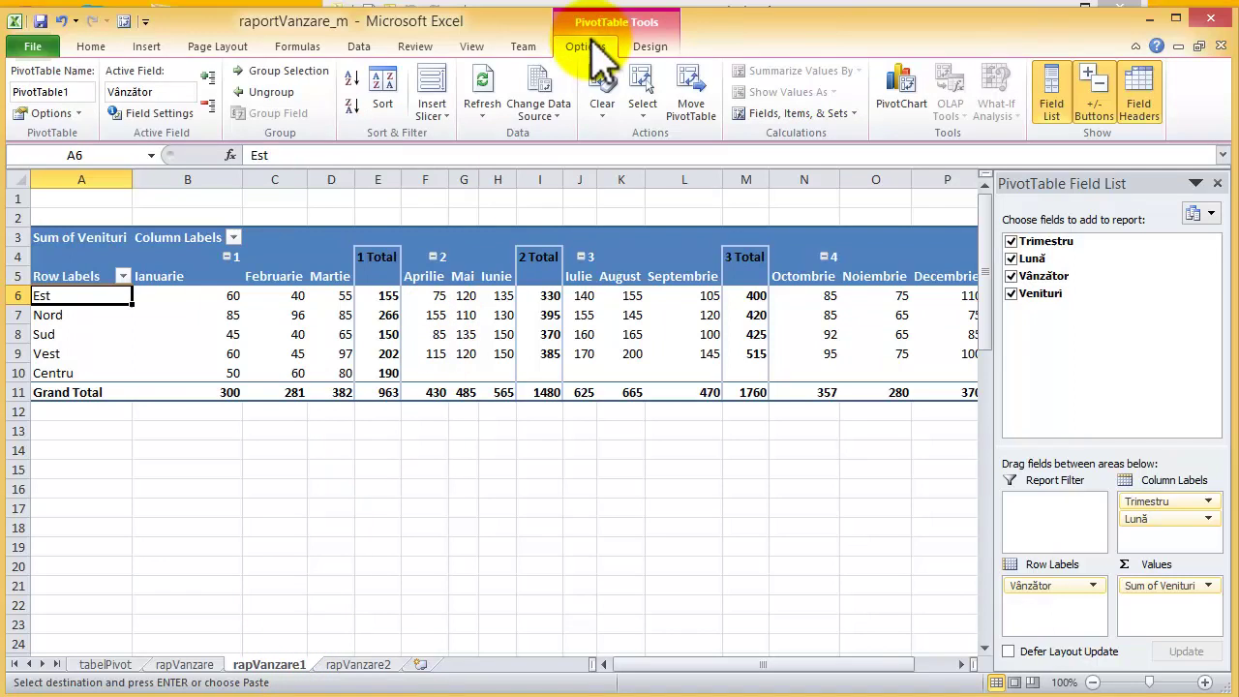
click(646, 124)
click(673, 200)
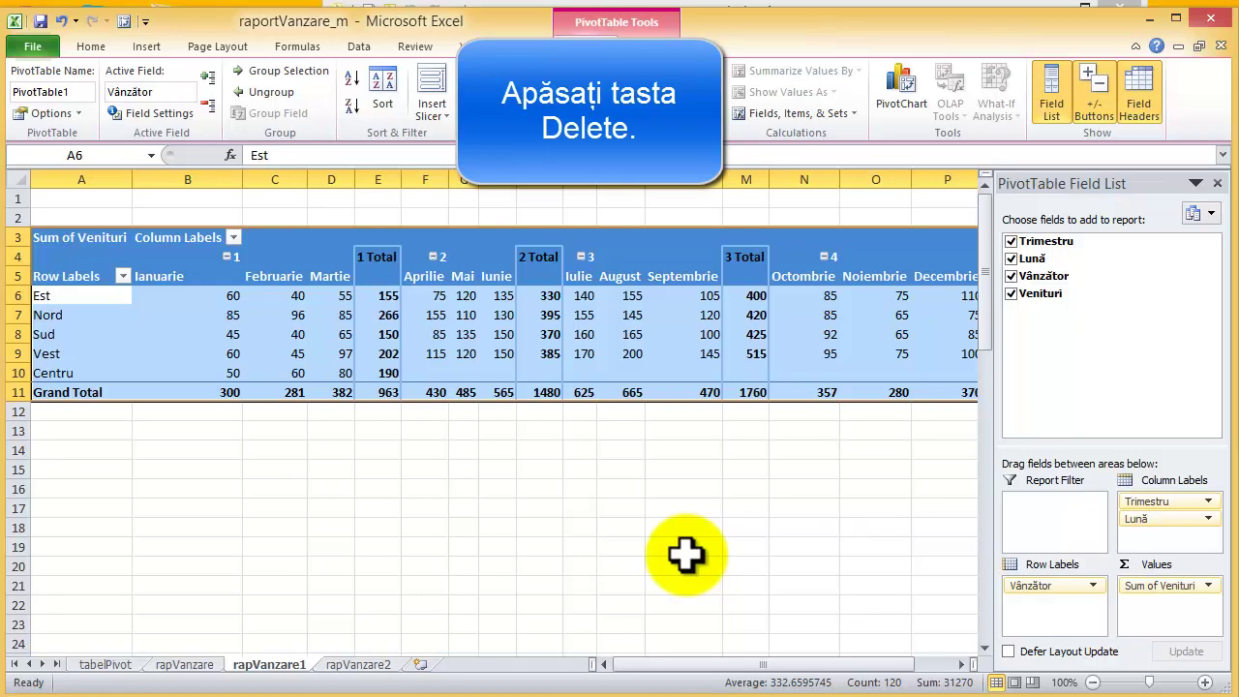
key(Delete)
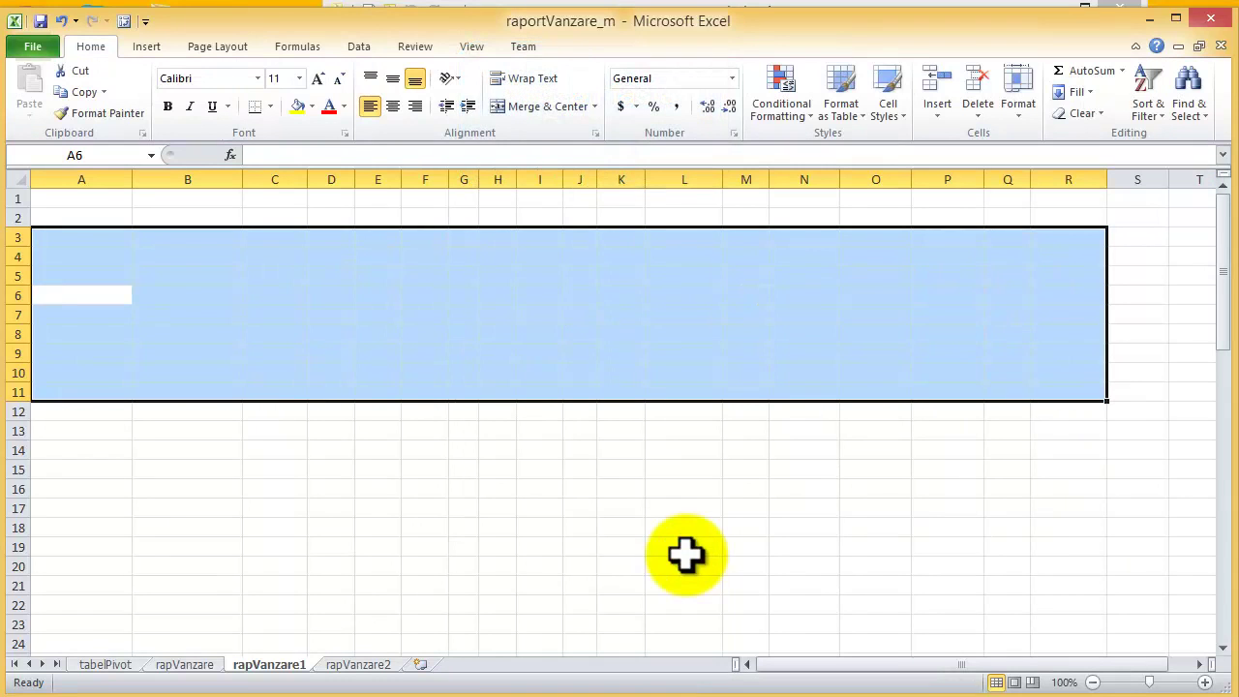
click(685, 554)
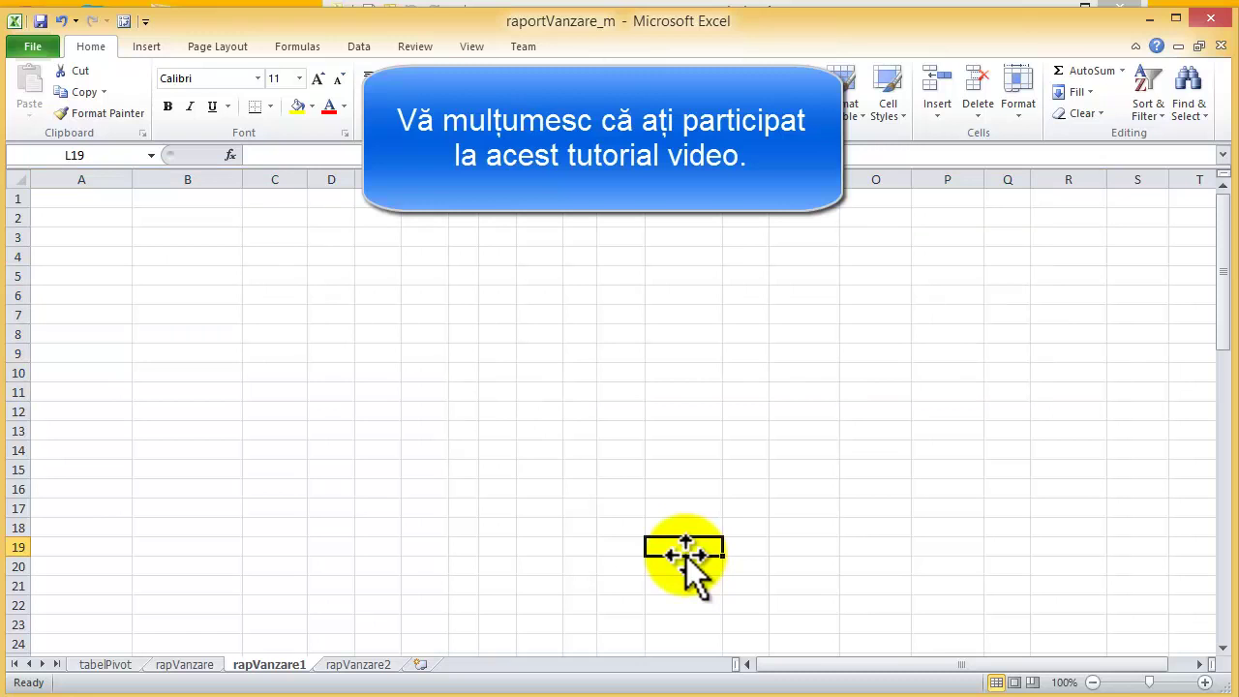
click(106, 666)
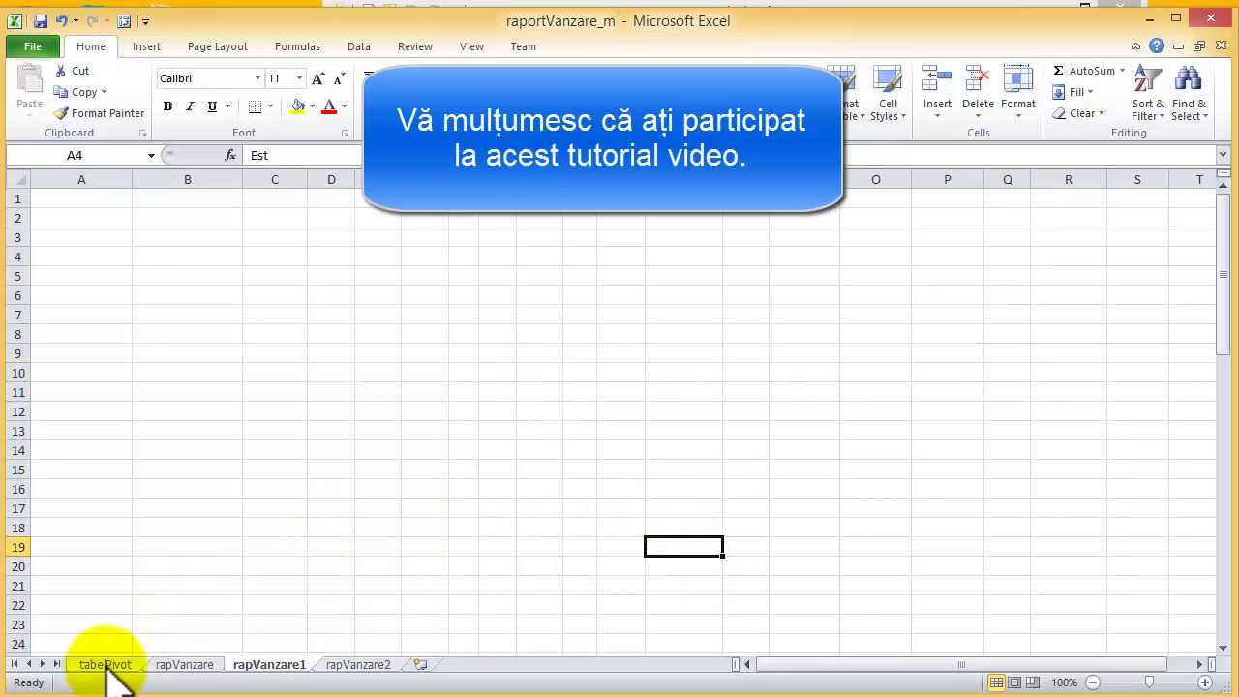